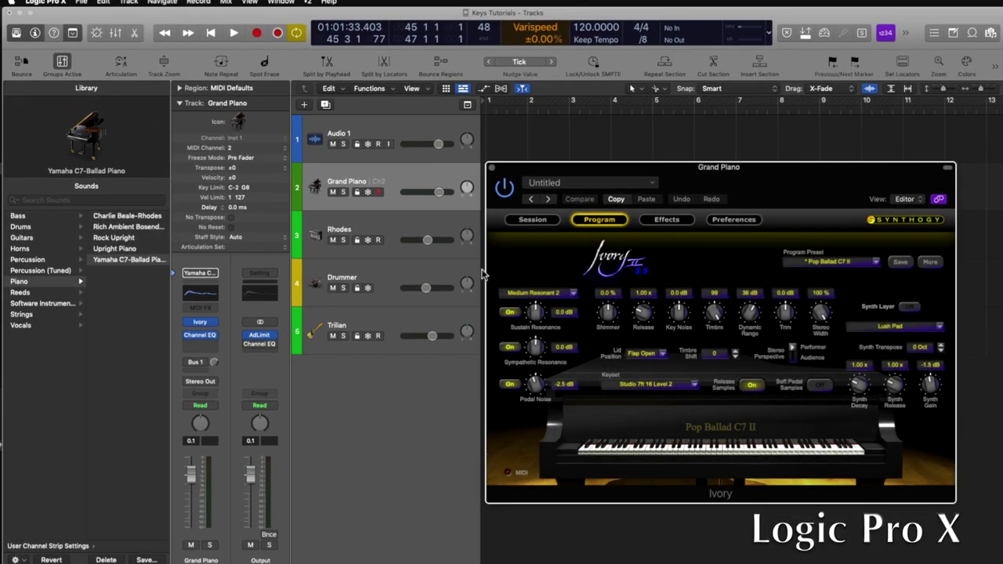
Select the Rhodes track and load the Wide Suitcase vintage electric piano patch.
left_click(387, 225)
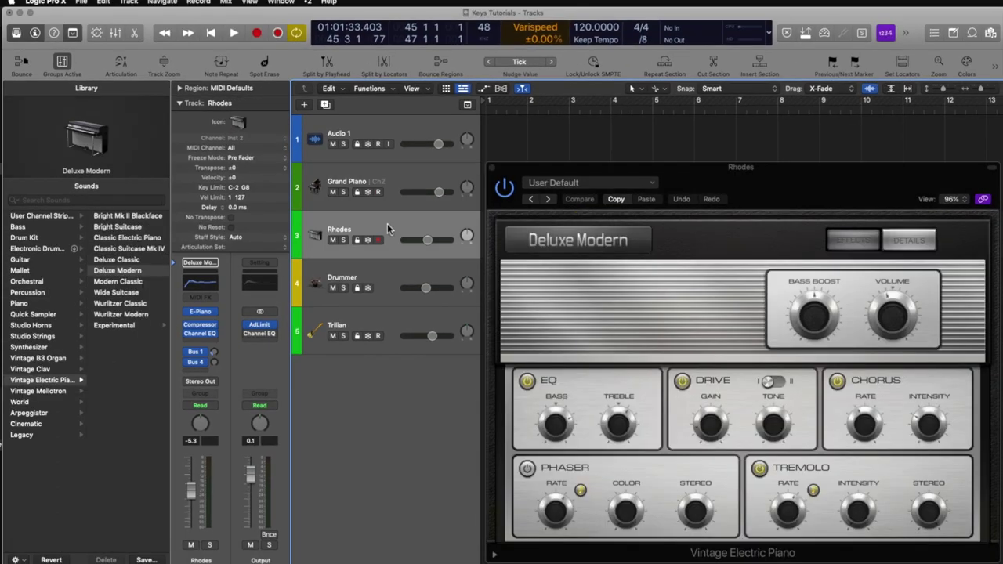
left_click(117, 292)
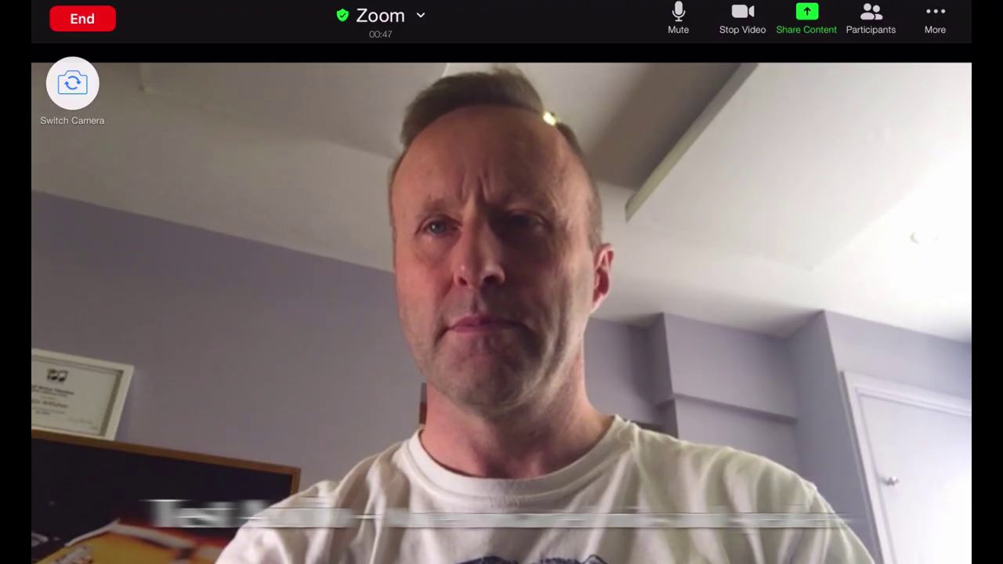
Mute the Zoom meeting microphone with the Cmd+Shift+A shortcut.
key("super+shift+a")
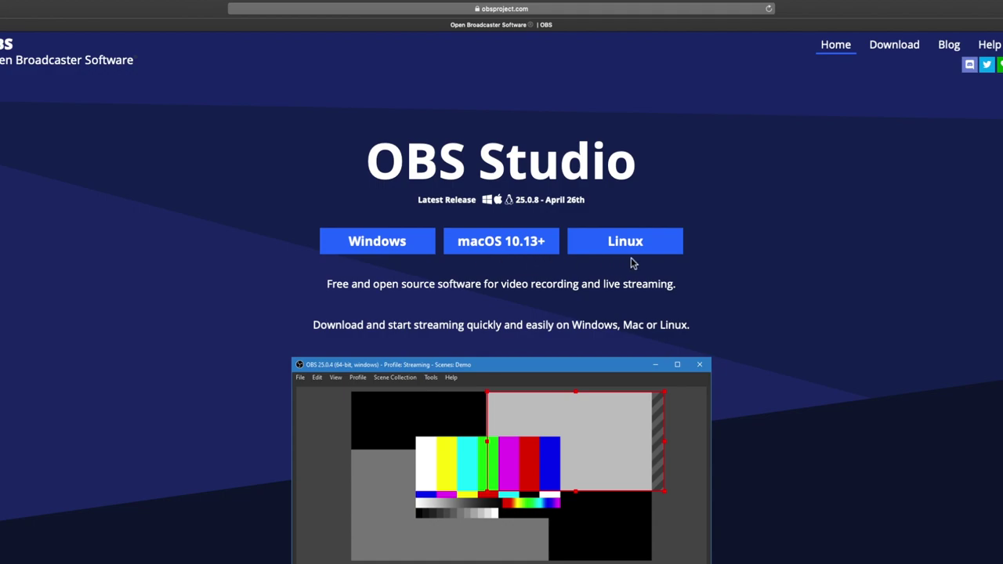
Scroll down the obsproject.com page.
scroll(825, 452, "down", 5)
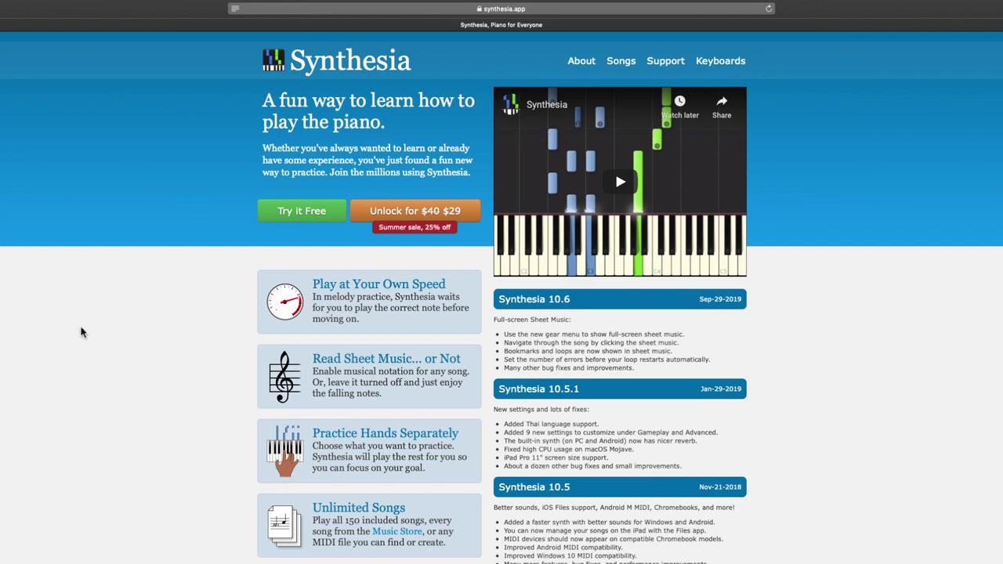
scroll(96, 331, "down", 5)
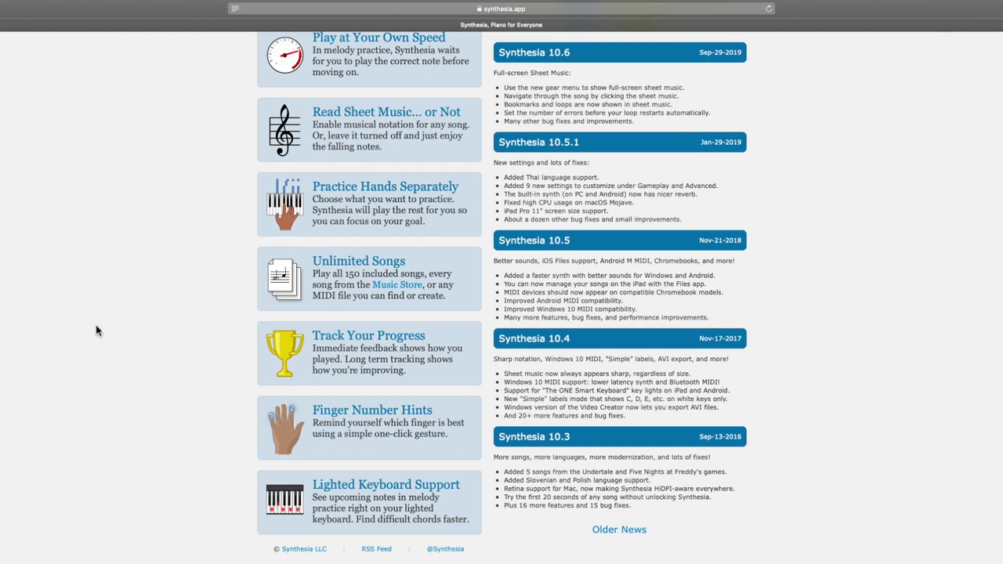
scroll(96, 331, "up", 5)
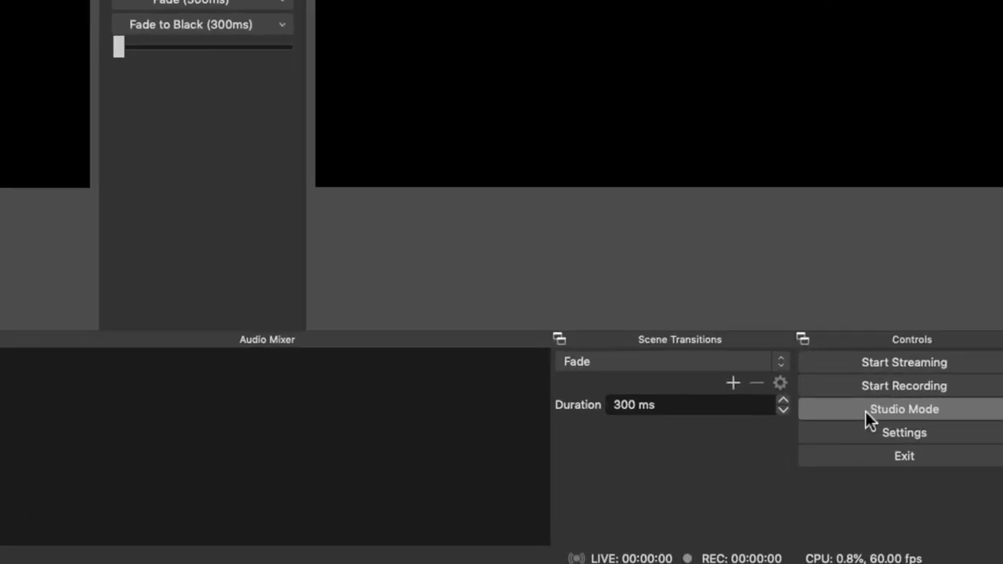
left_click(866, 412)
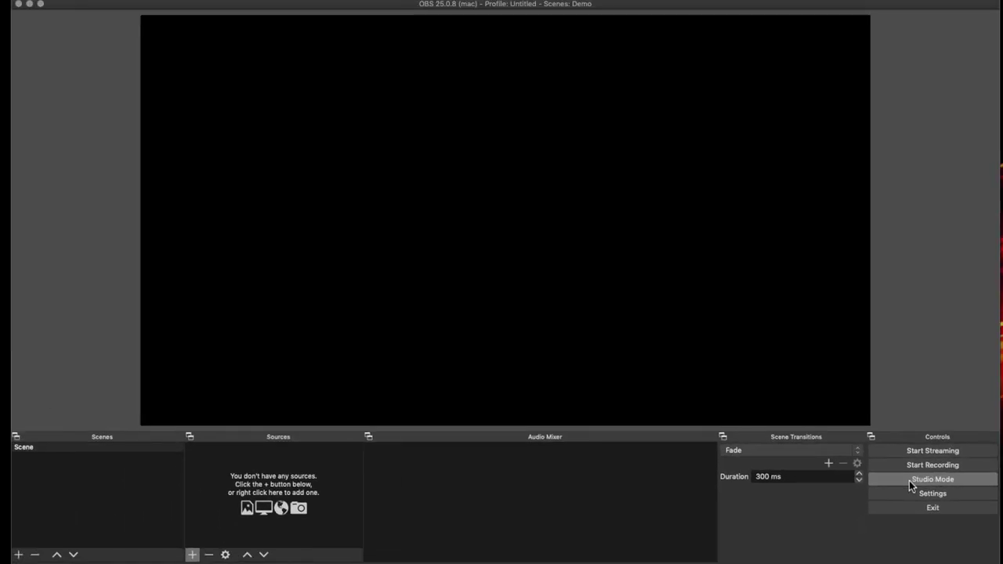
left_click(909, 481)
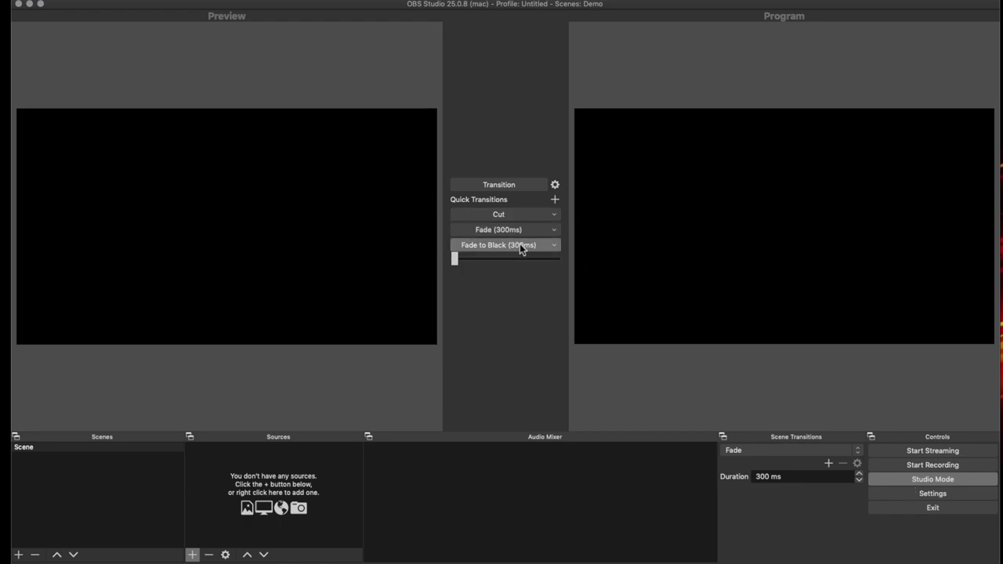
In OBS Settings, check the base canvas resolution, then set Mic/Auxiliary Audio to StudioLive 24.
left_click(926, 497)
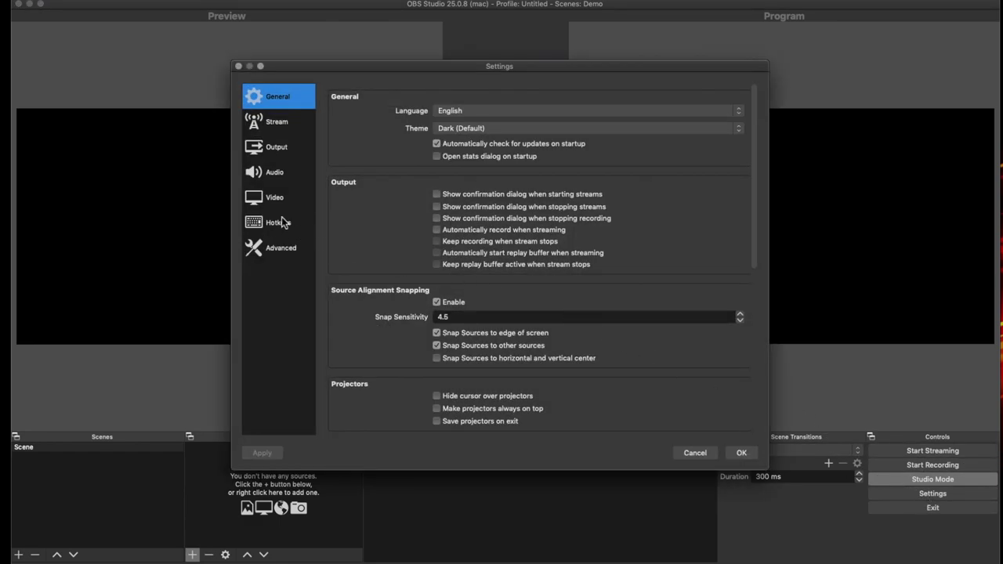
left_click(247, 195)
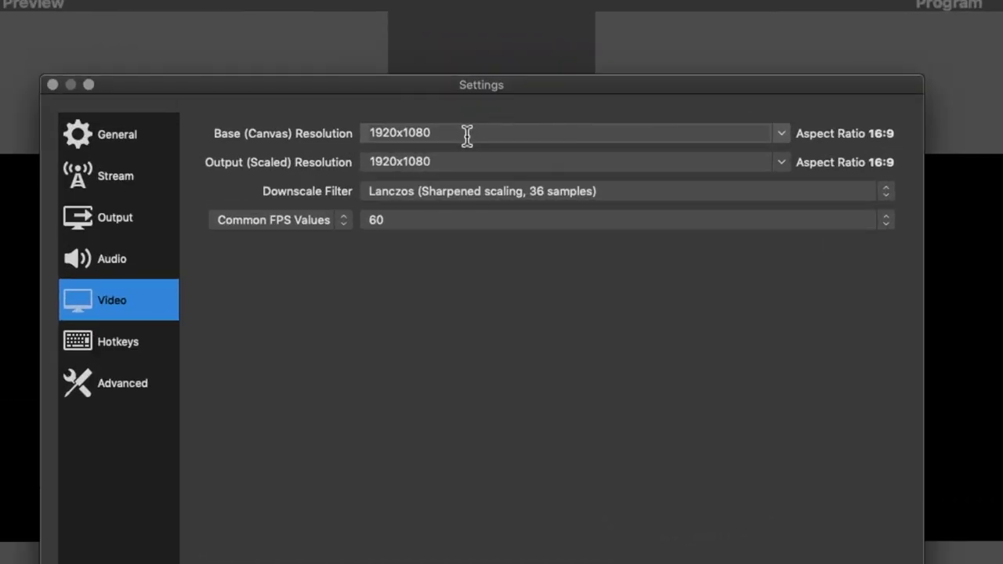
left_click(456, 135)
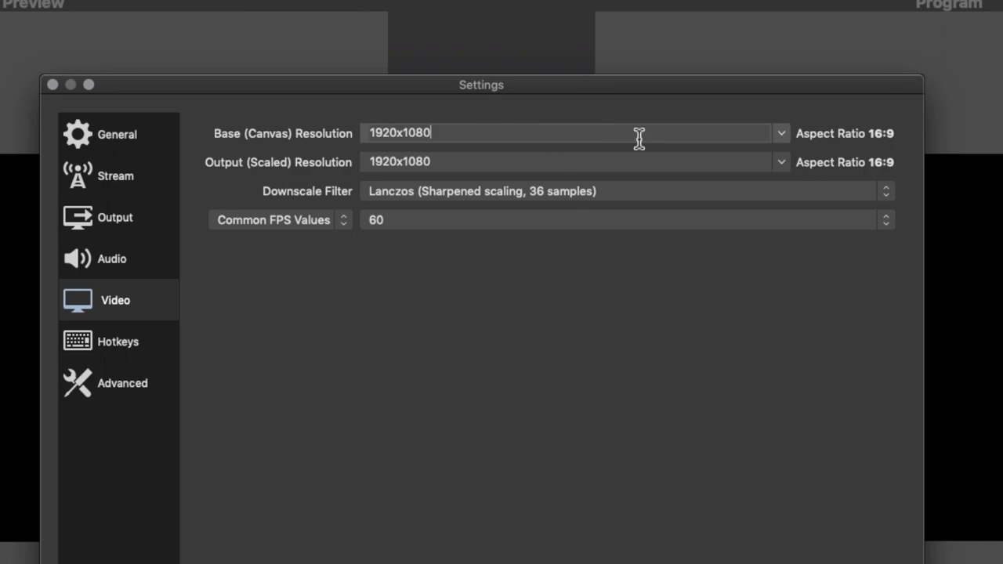
left_click(98, 256)
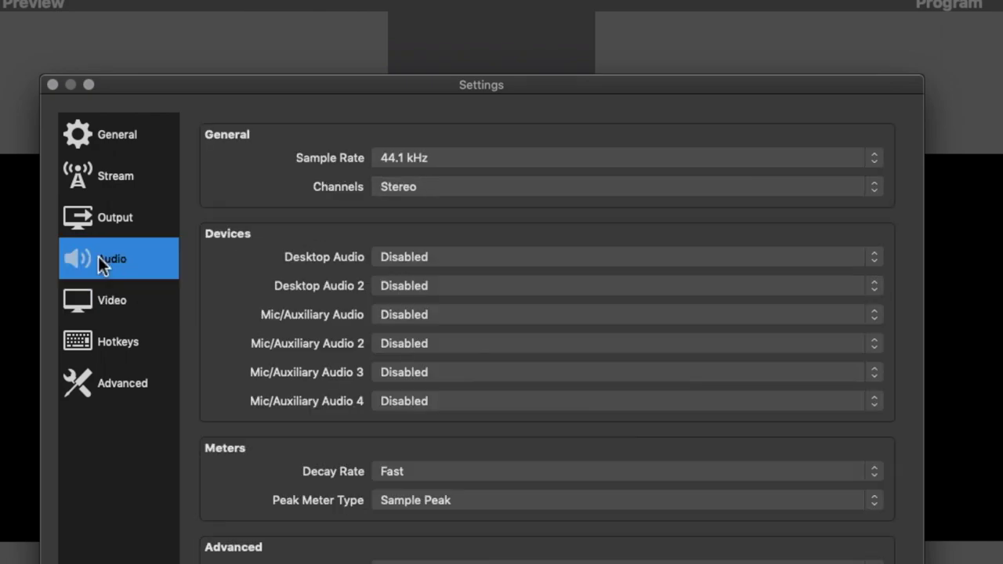
left_click(458, 314)
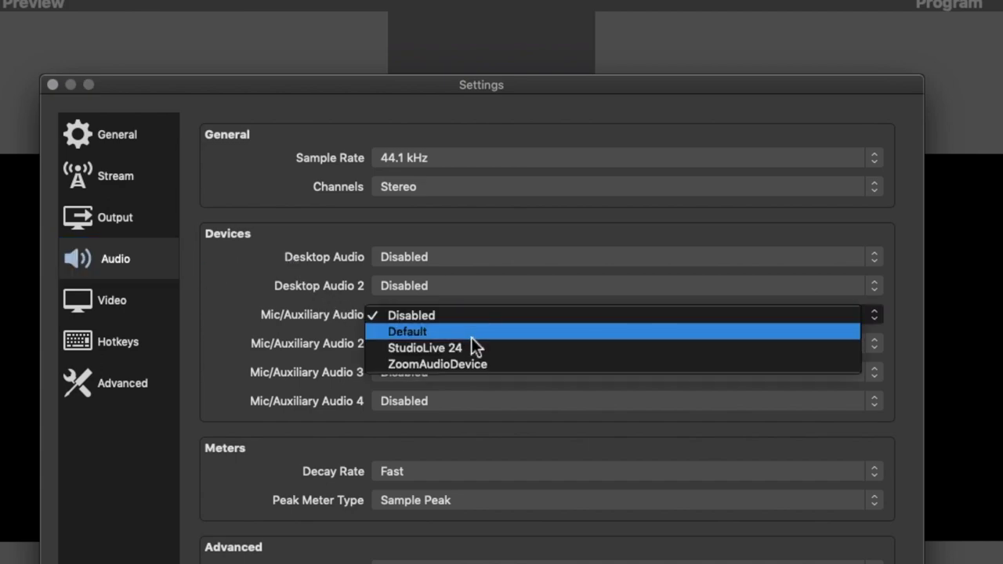
left_click(515, 348)
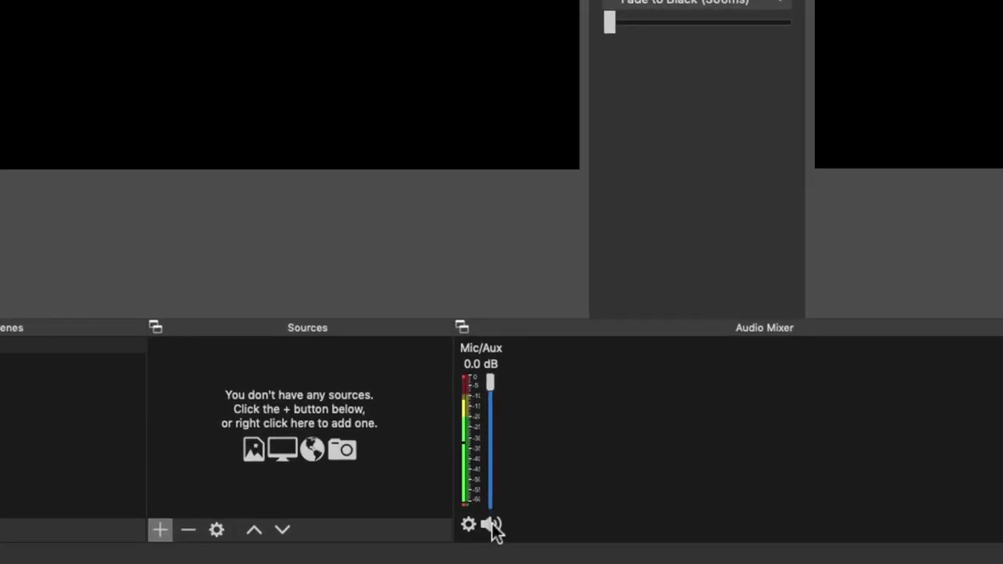
Mute the Mic/Aux mixer channel and rename the scene from 'Scene' to 'Keys Teaching'.
left_click(491, 525)
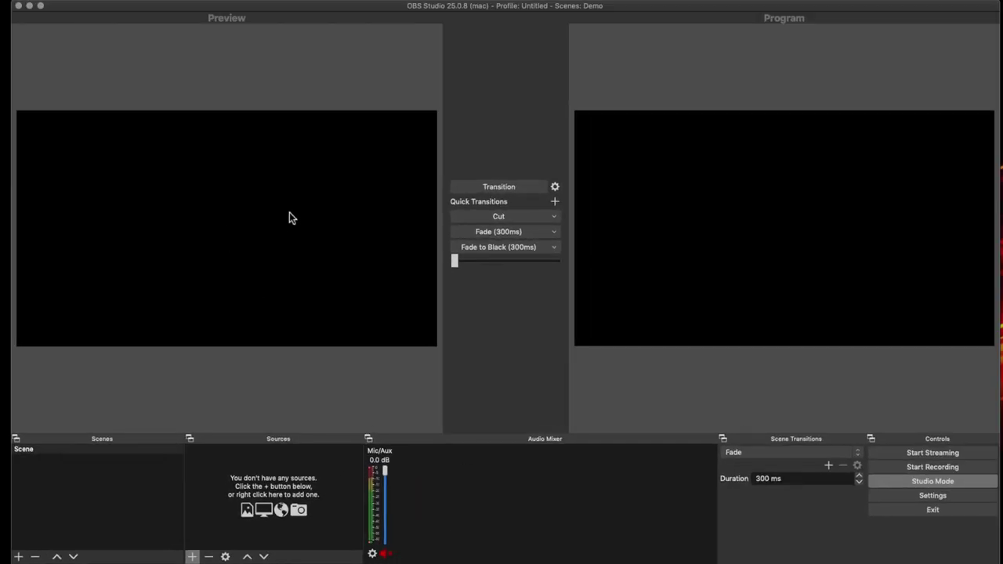
left_click(60, 450)
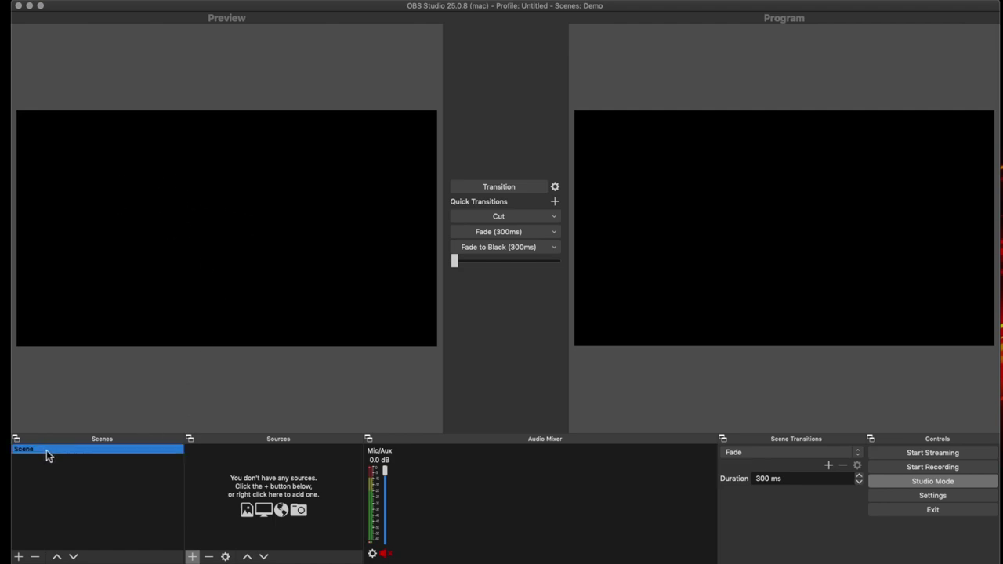
left_click(36, 453)
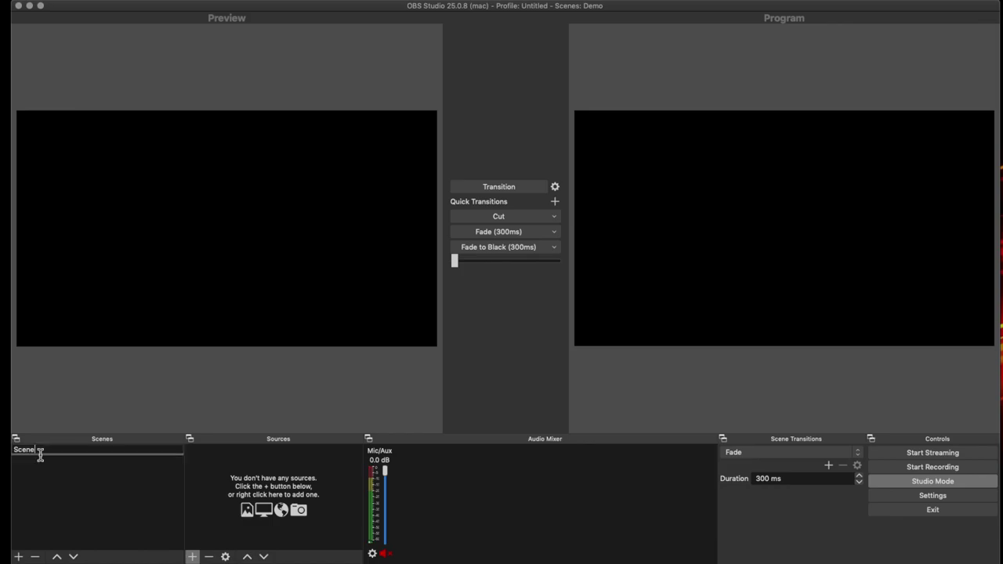
left_click_drag(37, 451, 23, 452)
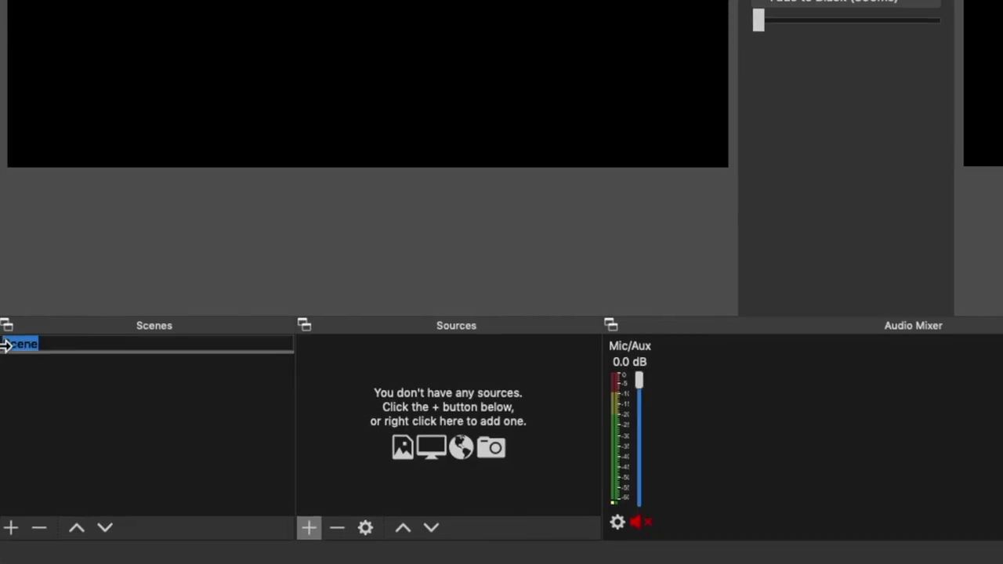
type("Keys Teach")
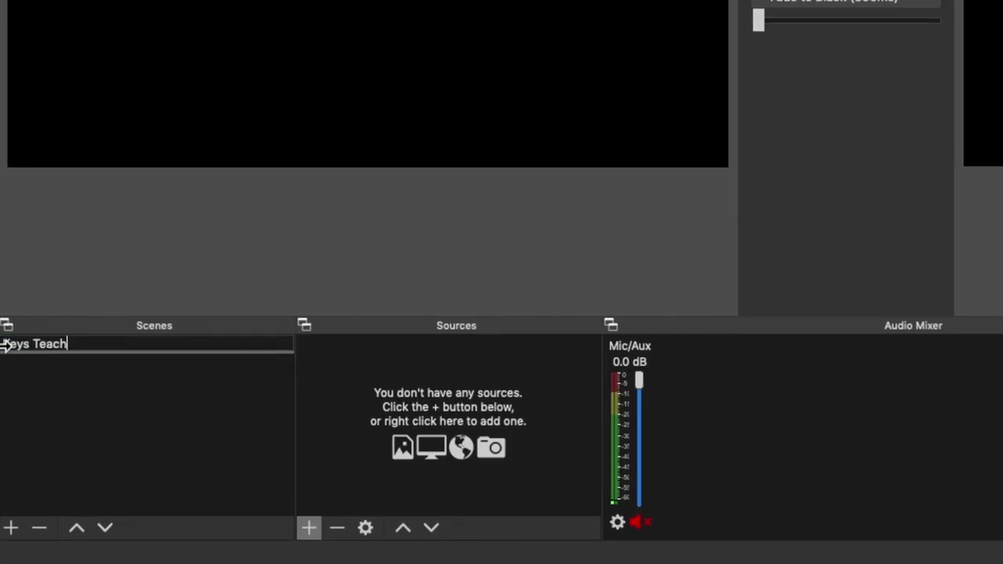
type("ing")
key("Return")
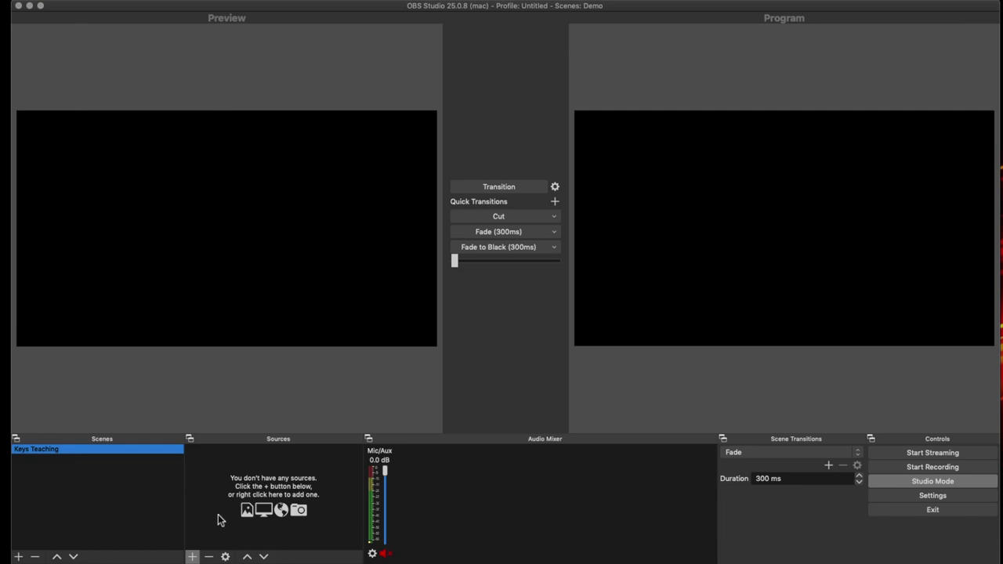
Add a Video Capture Device source named 'Overhead Cam' to the Keys Teaching scene.
left_click(192, 557)
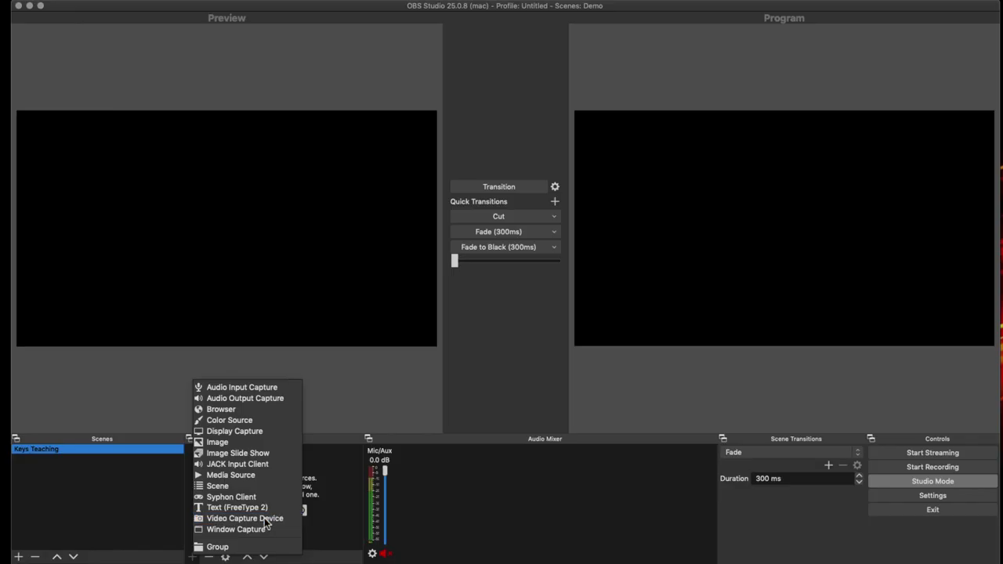
left_click(408, 471)
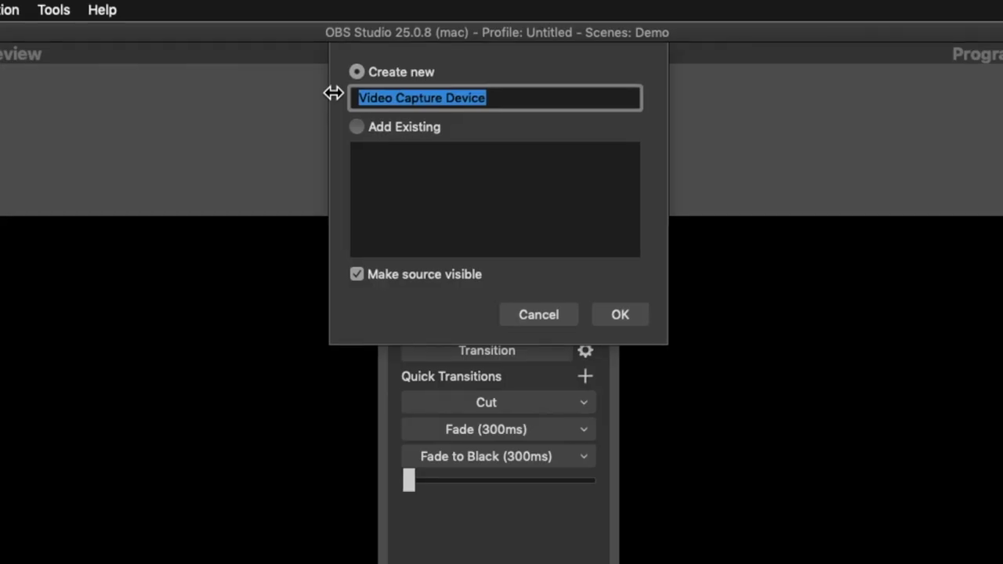
type("Over")
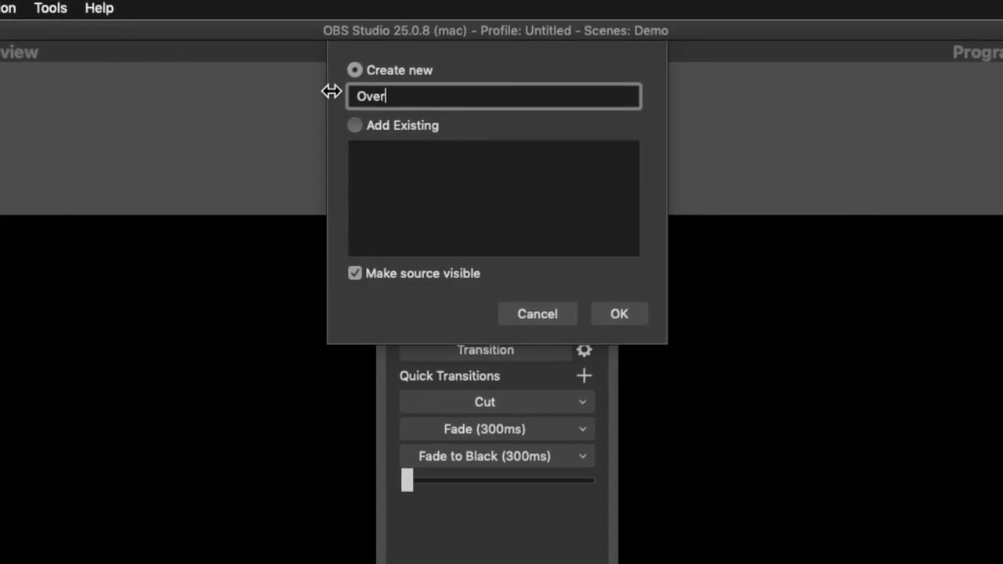
type("head Cam")
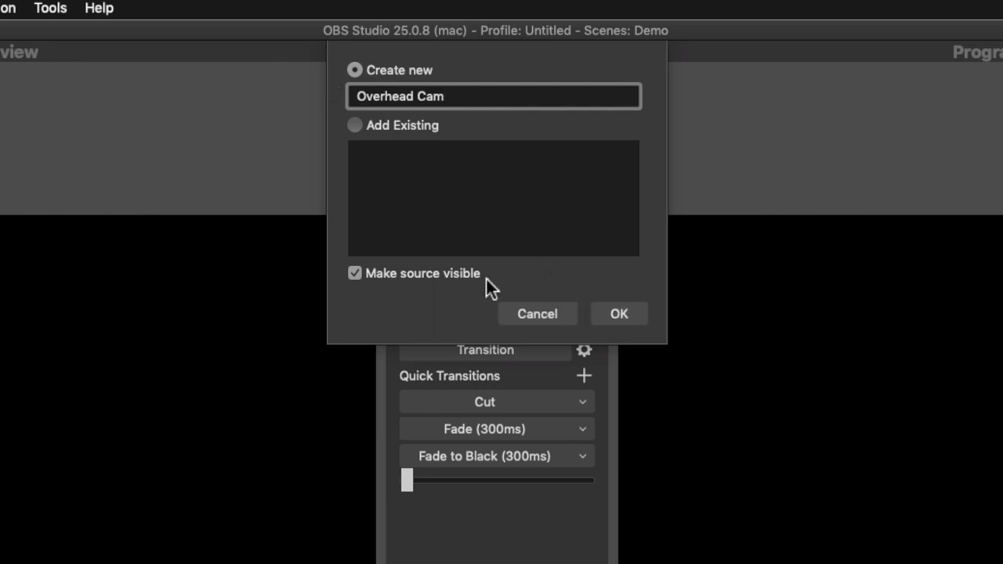
left_click(632, 313)
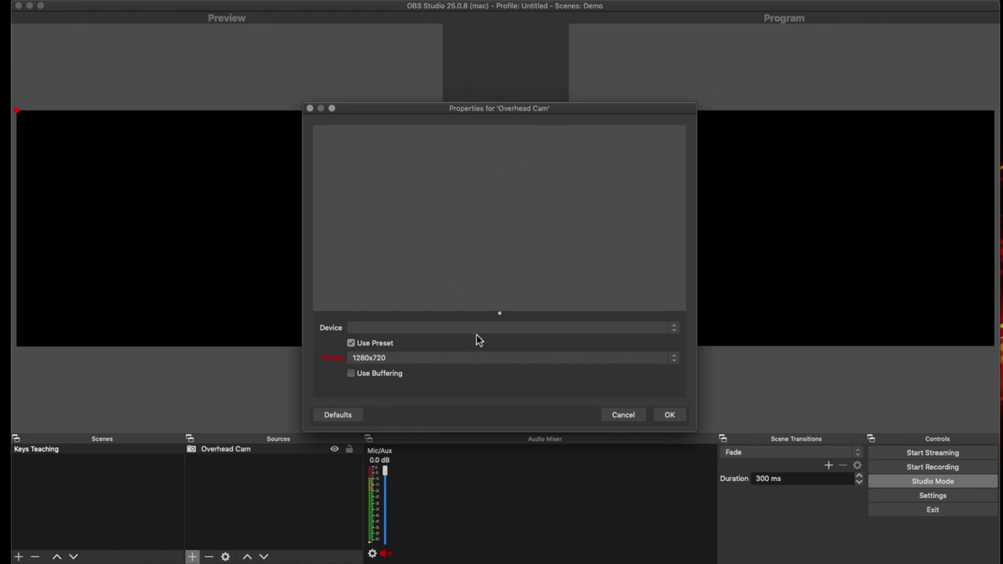
Set the Overhead Cam capture device to the iPhone camera.
left_click(490, 329)
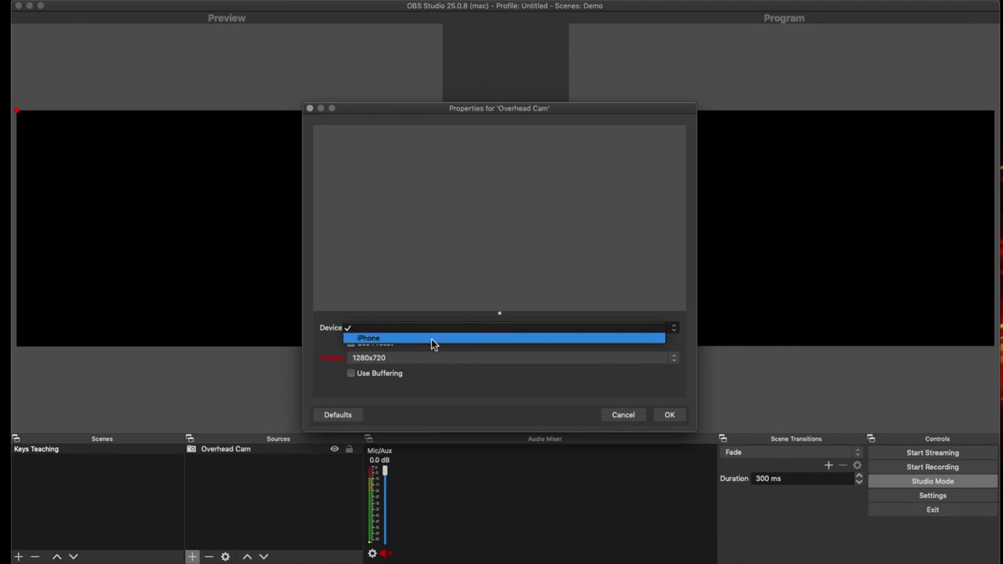
left_click(388, 339)
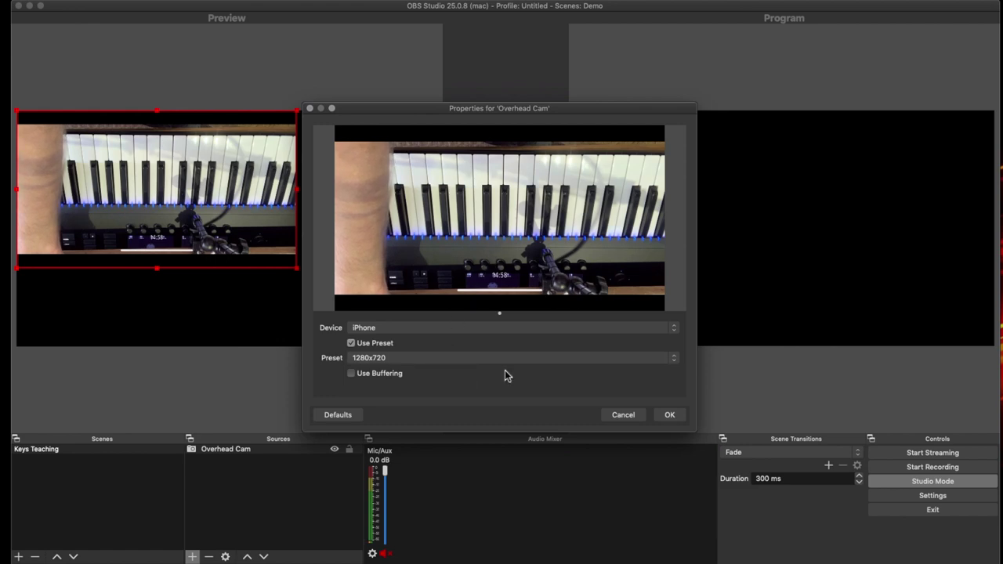
Confirm the camera properties and move the keyboard image toward the Preview centre.
left_click(670, 415)
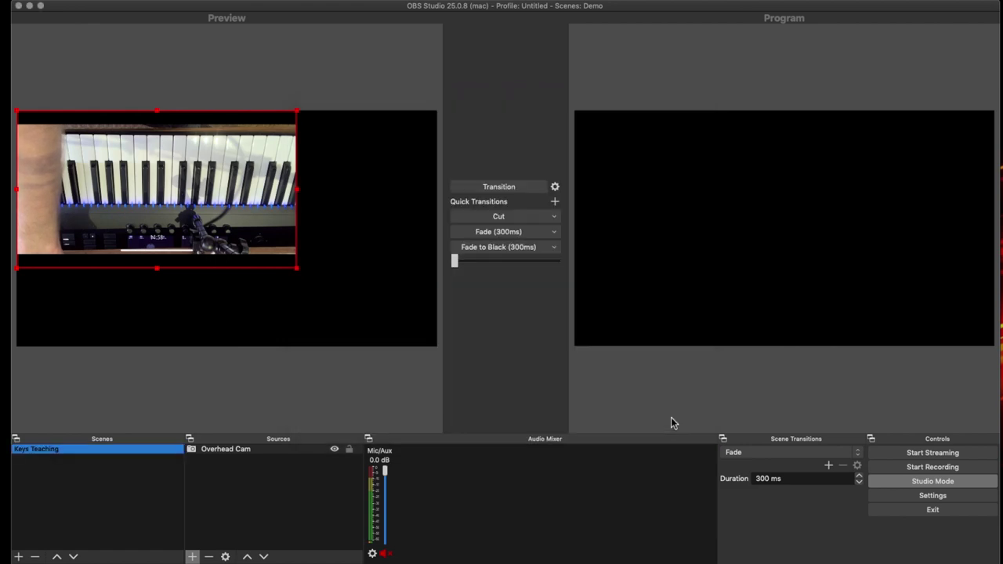
left_click_drag(134, 180, 189, 217)
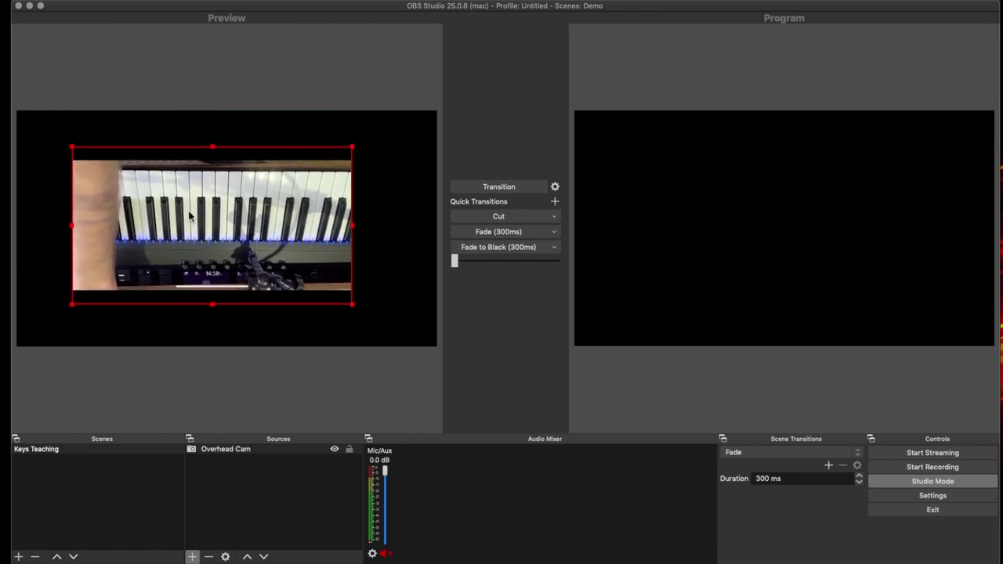
right_click(180, 224)
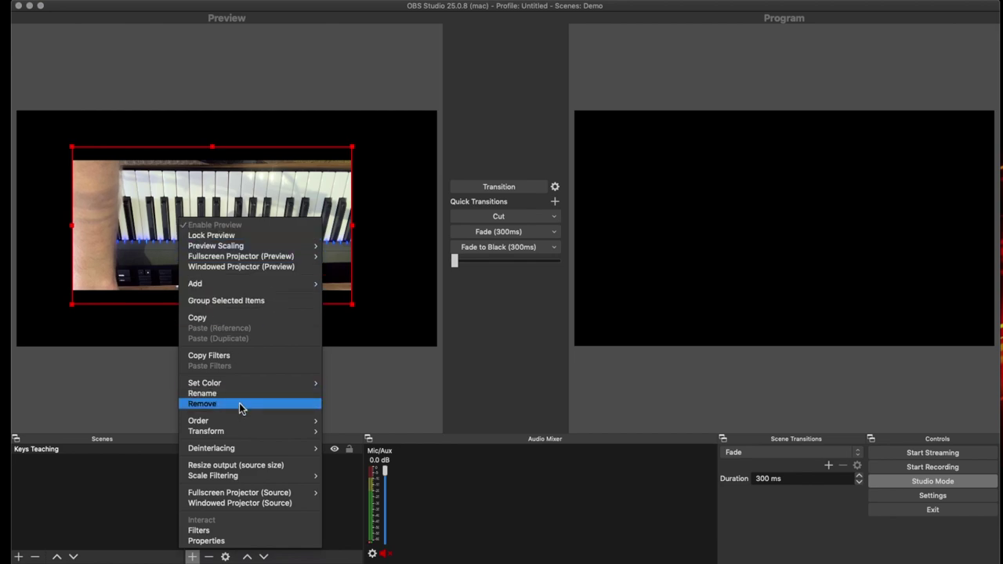
mouse_move(233, 431)
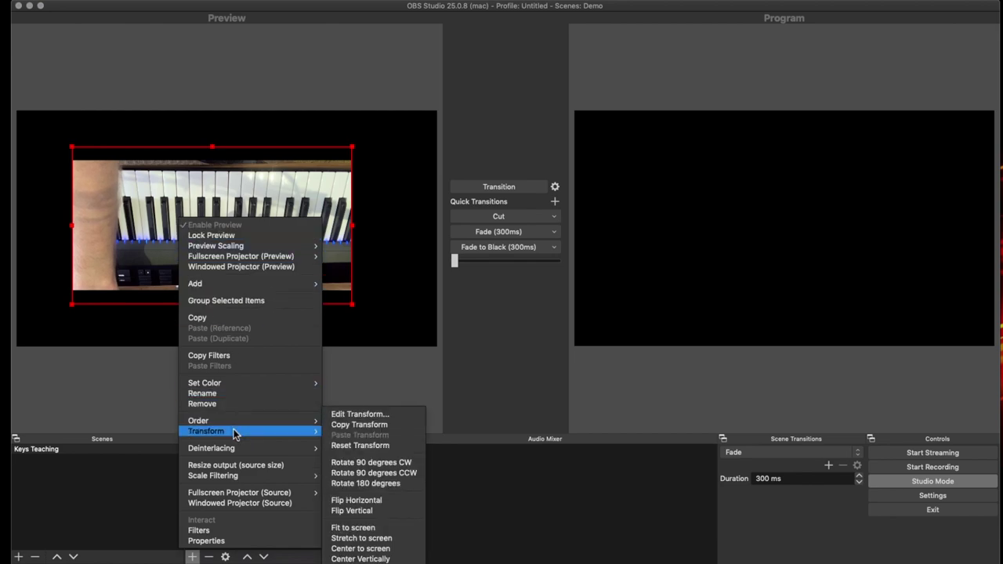
Rotate the Overhead Cam source 180° and drag it back into the lower middle of the Preview.
left_click(350, 417)
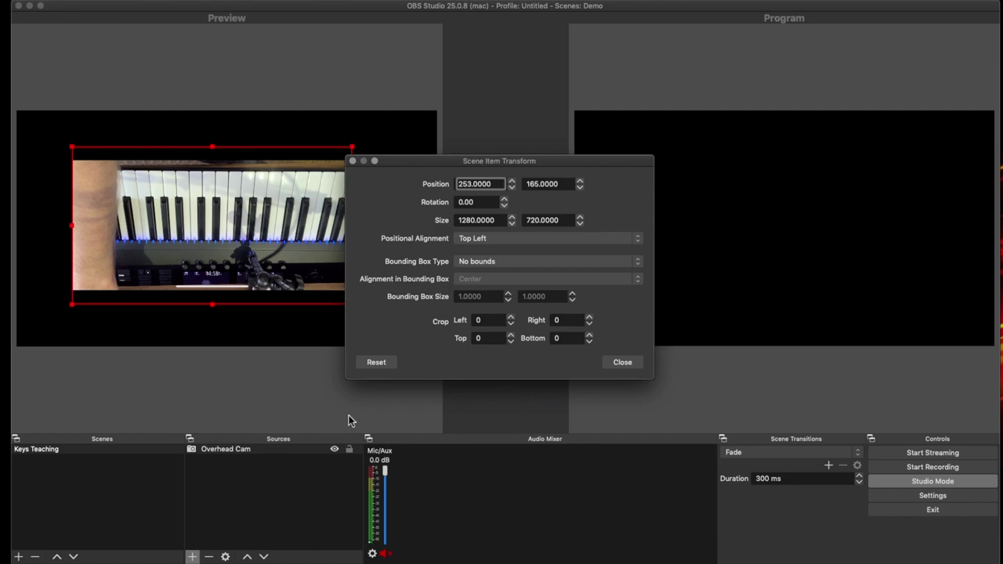
left_click_drag(481, 203, 440, 206)
type("180")
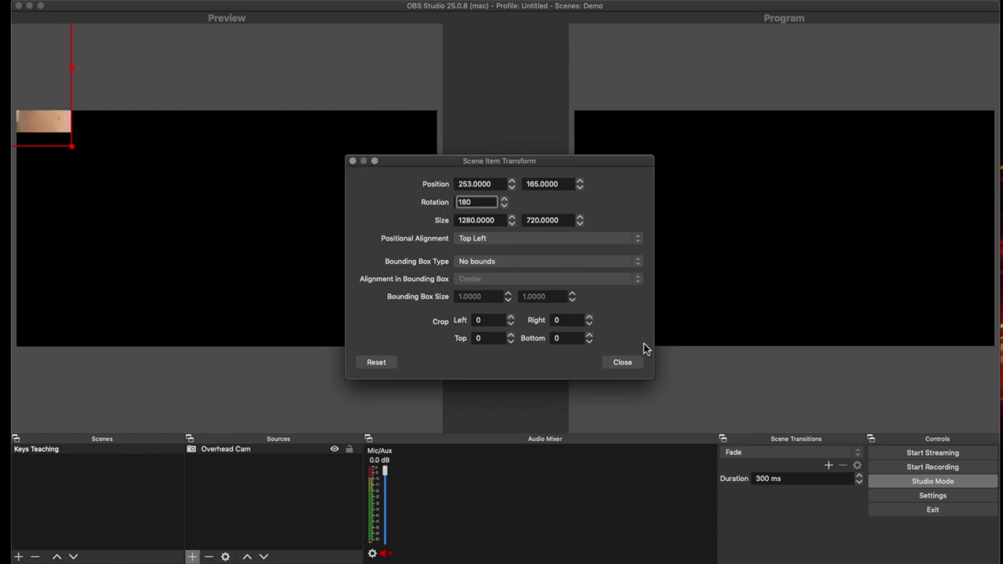
left_click(627, 368)
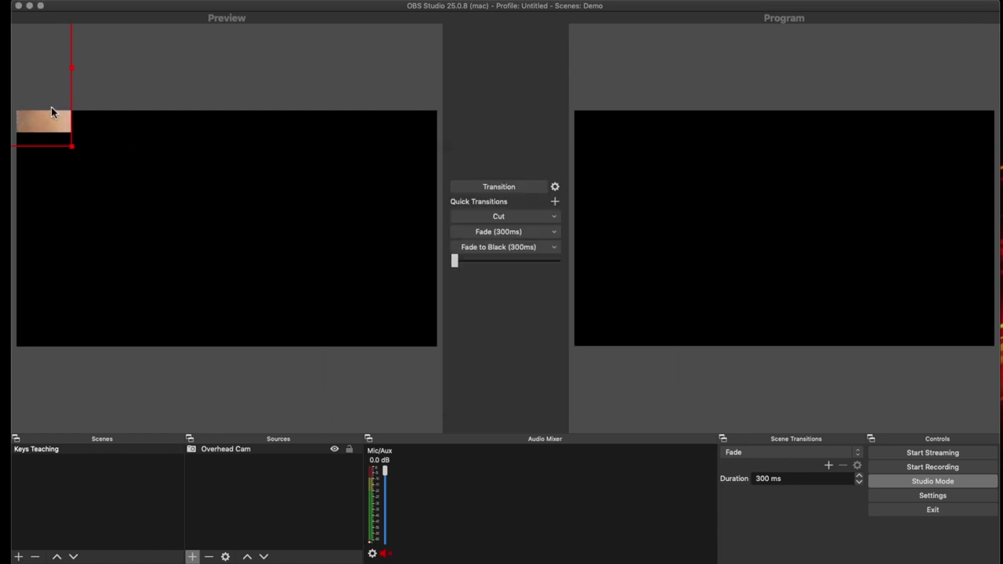
left_click_drag(57, 112, 339, 312)
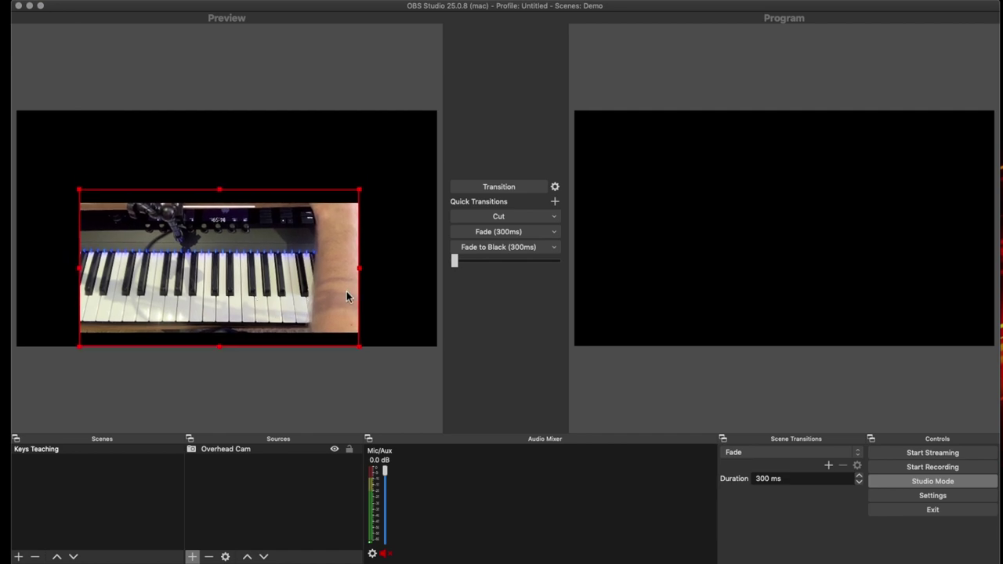
Crop the Overhead Cam source to Left 5, Top 150 and Bottom 300 in Edit Transform.
right_click(209, 260)
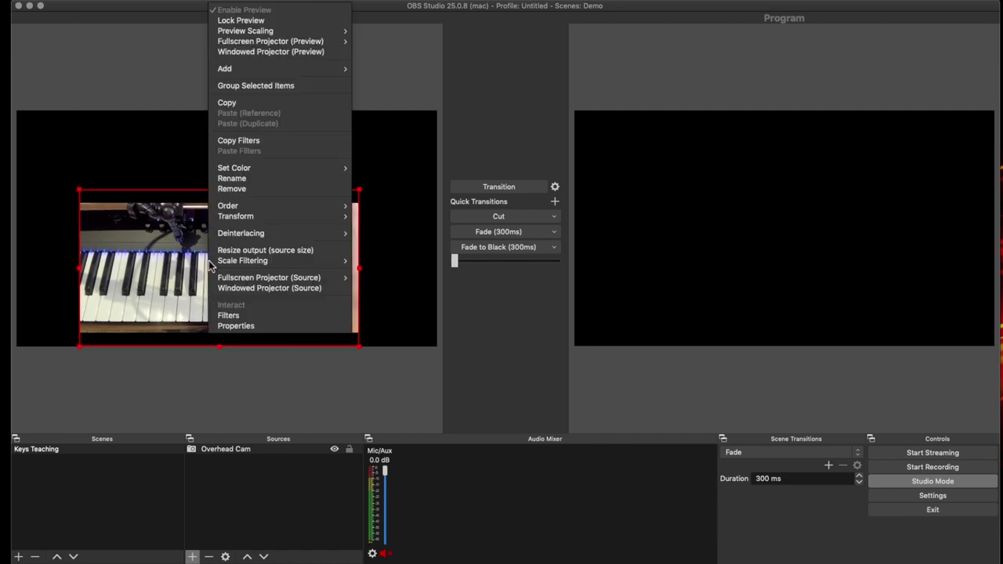
mouse_move(246, 217)
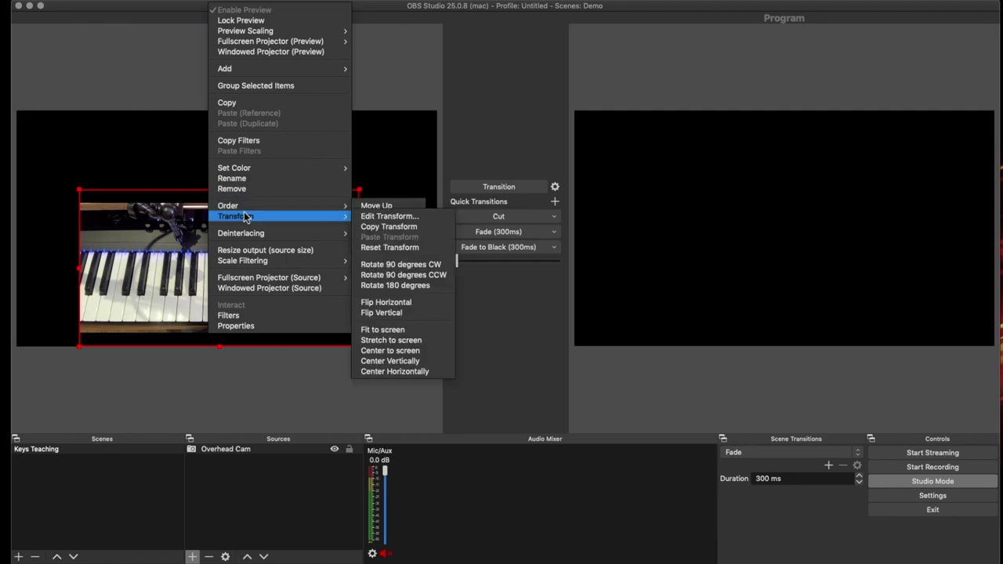
left_click(386, 216)
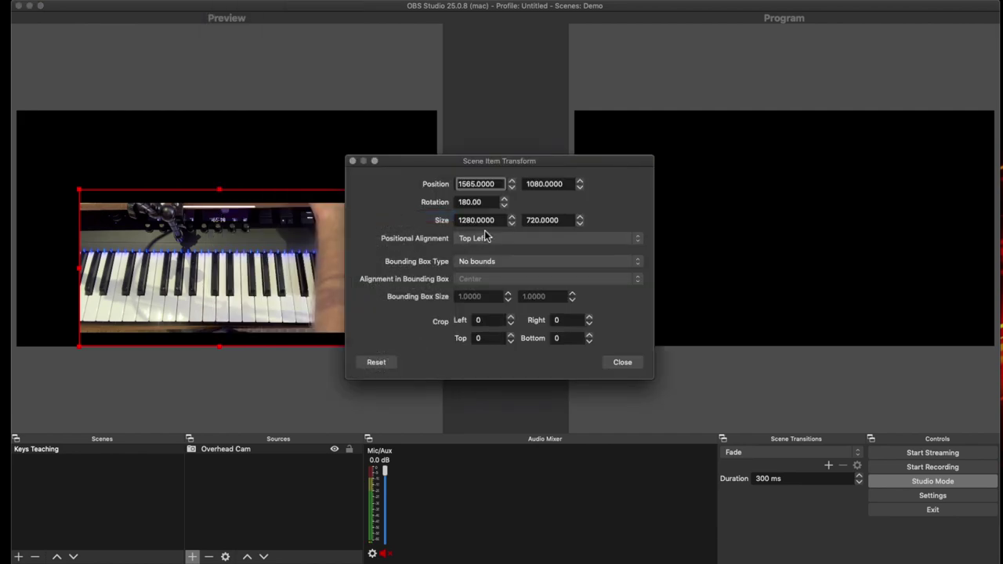
left_click(511, 323)
left_click(510, 318)
left_click_drag(496, 336, 469, 331)
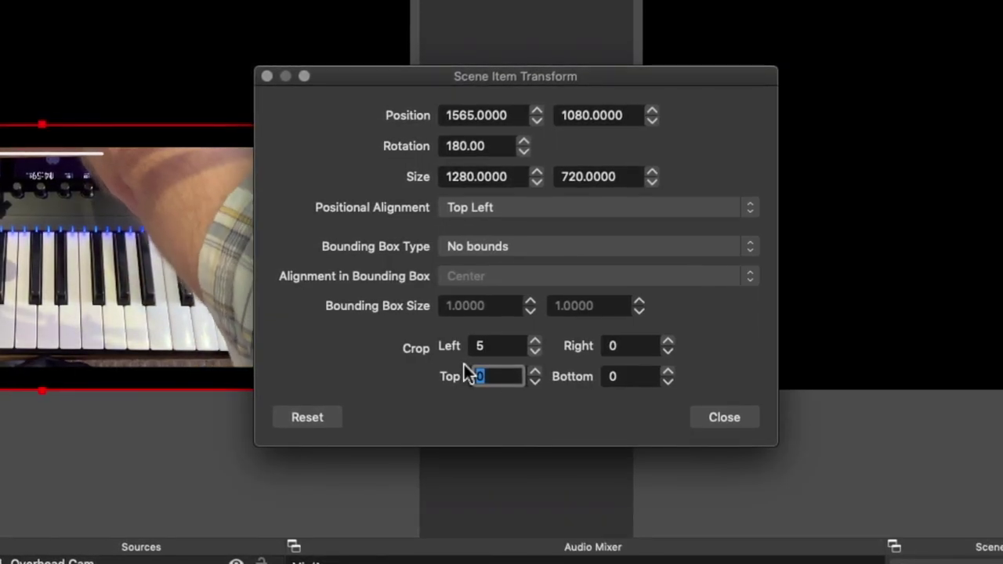
type("200")
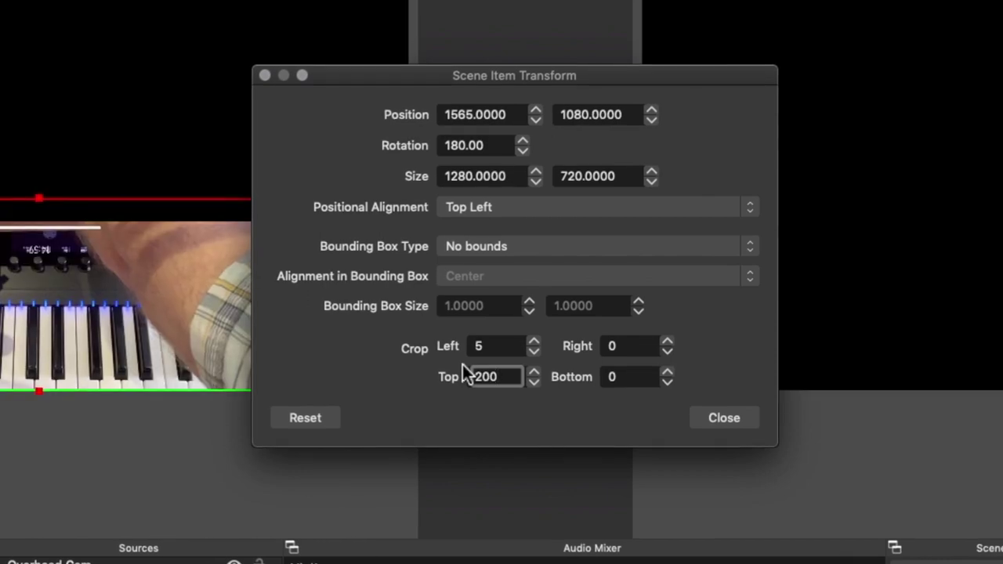
key("BackSpace")
key("BackSpace")
key("BackSpace")
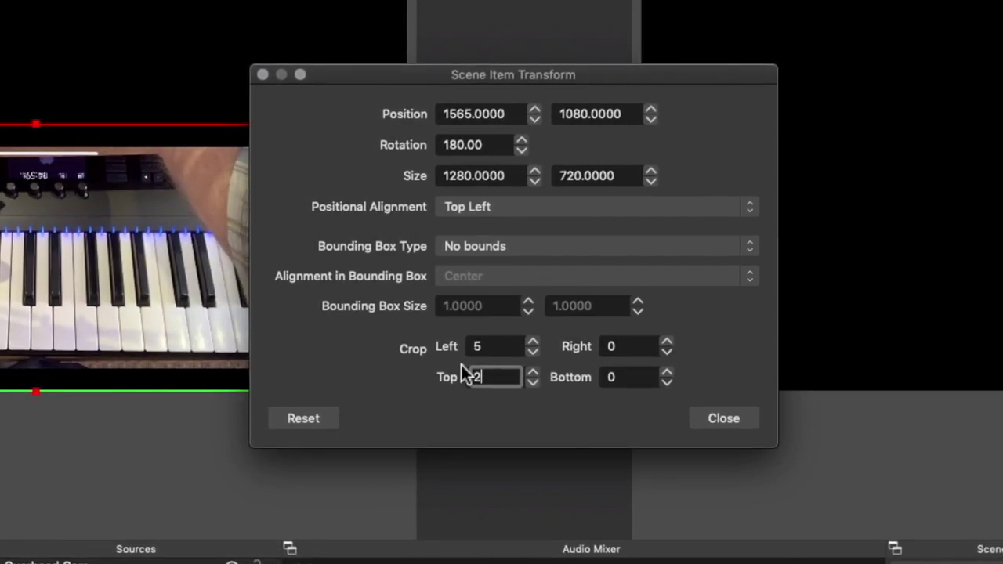
type("150")
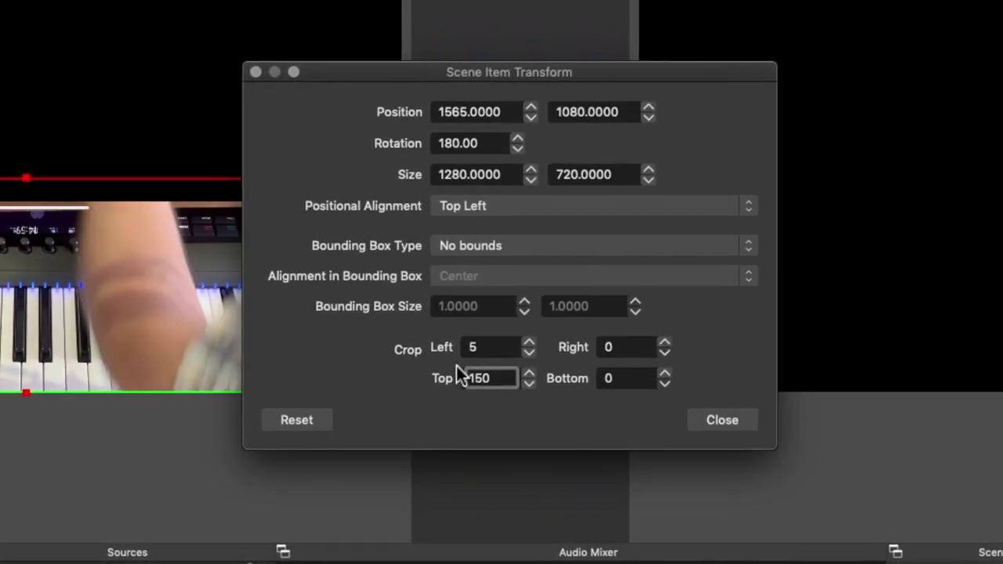
key("Tab")
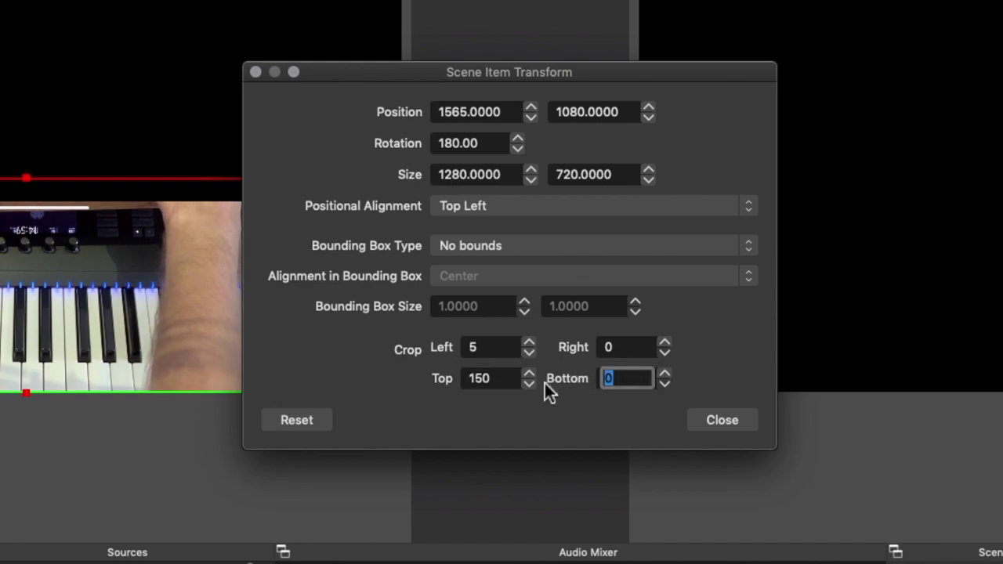
key("BackSpace")
type("300")
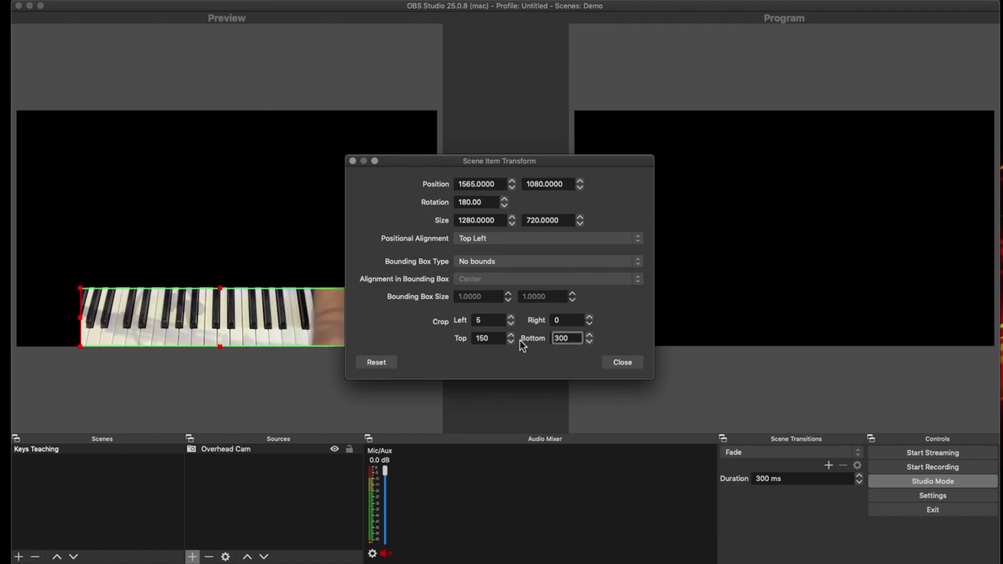
Stretch the cropped keyboard strip to the full preview width and send it live to Program.
left_click(620, 364)
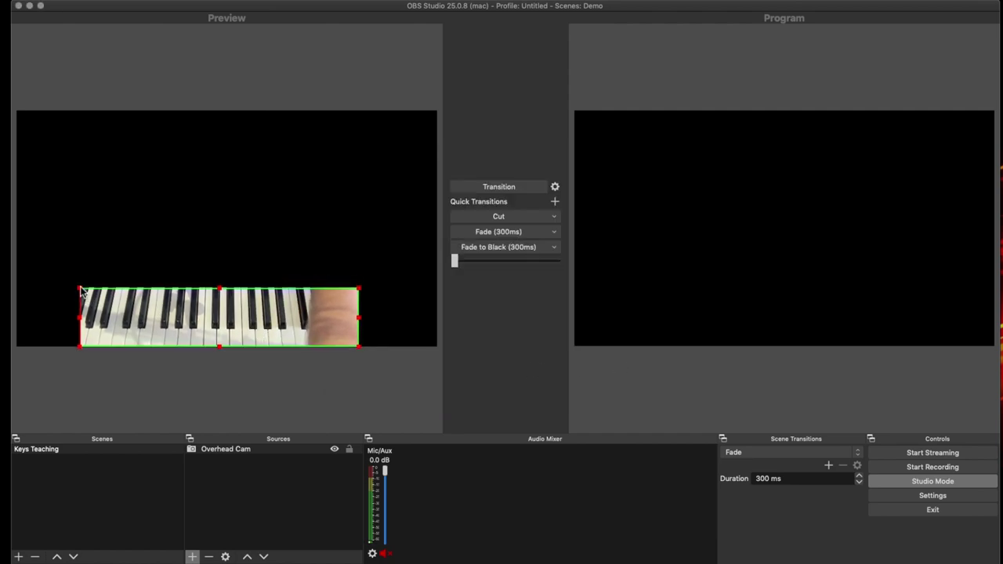
left_click_drag(81, 292, 29, 279)
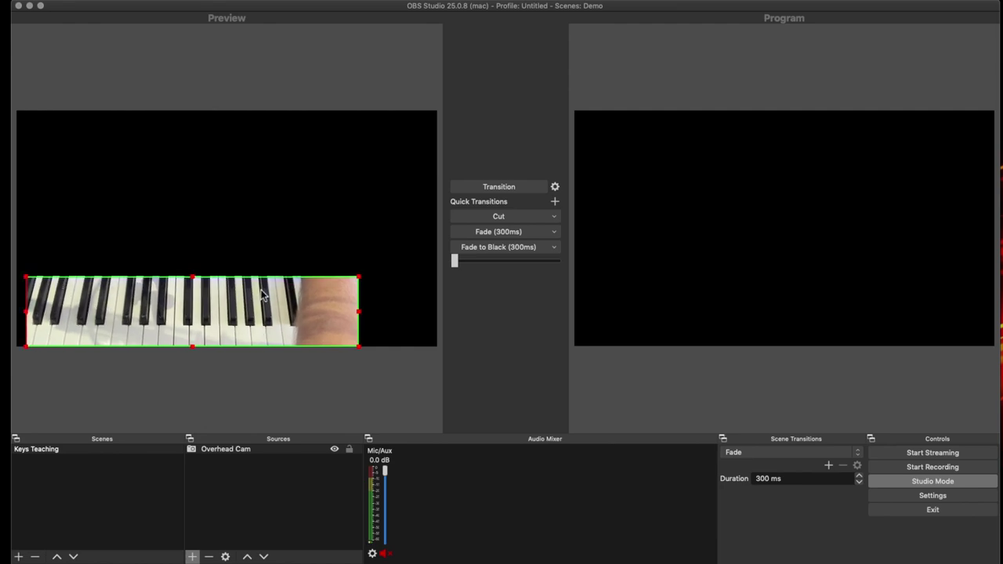
left_click_drag(359, 279, 438, 269)
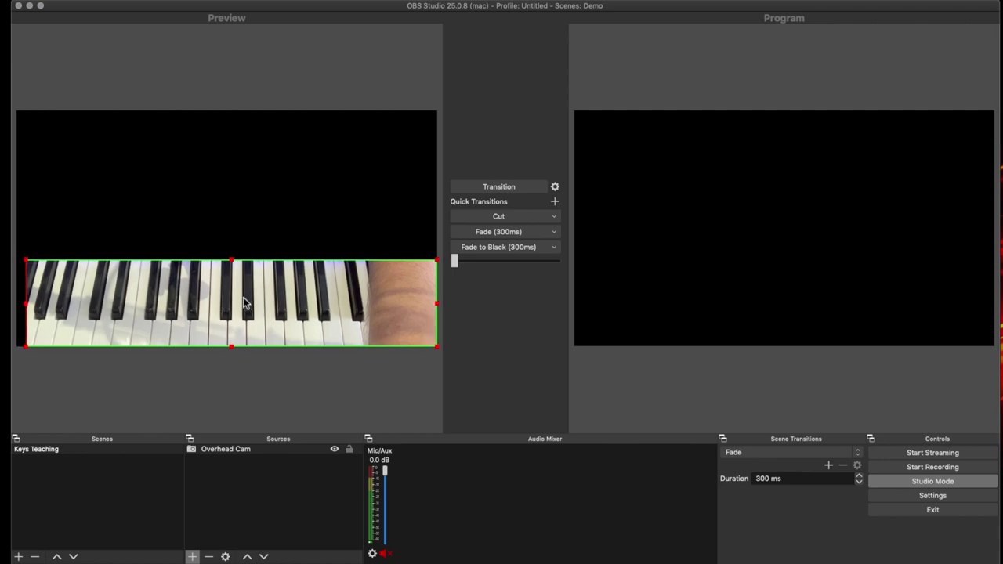
left_click_drag(26, 264, 17, 259)
left_click(338, 396)
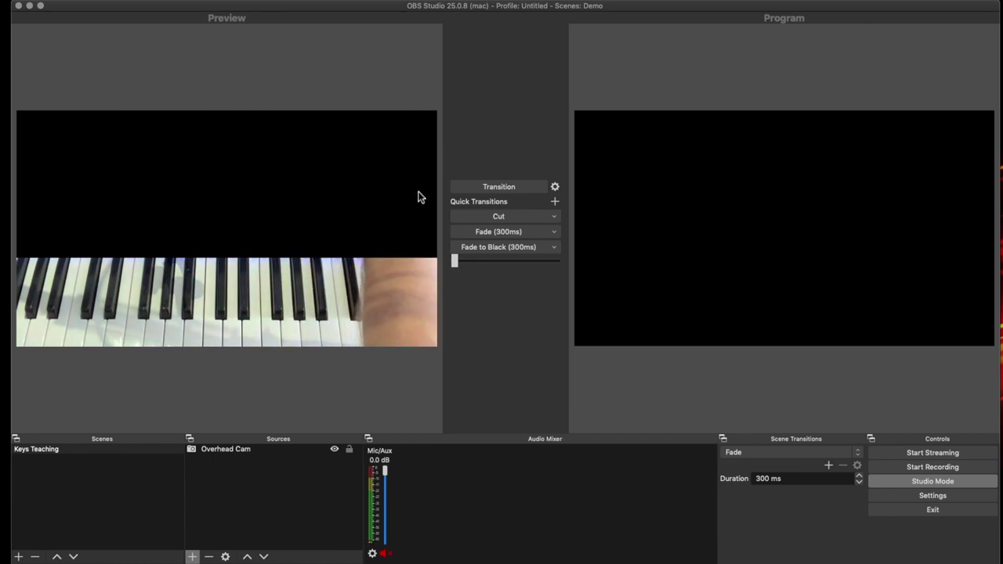
left_click(486, 191)
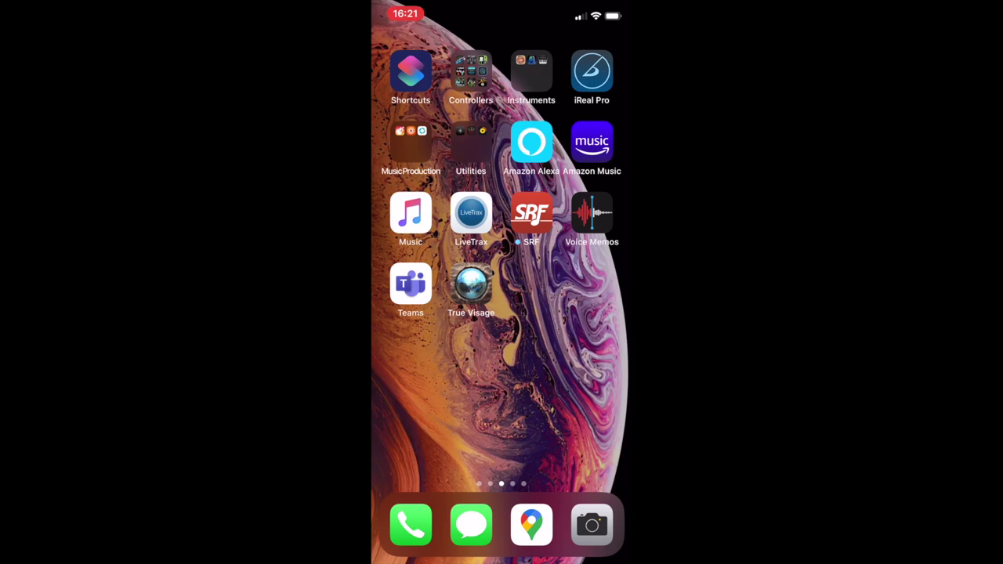
Launch the True Visage camera app on the iPhone for the overhead keyboard view.
left_click(471, 286)
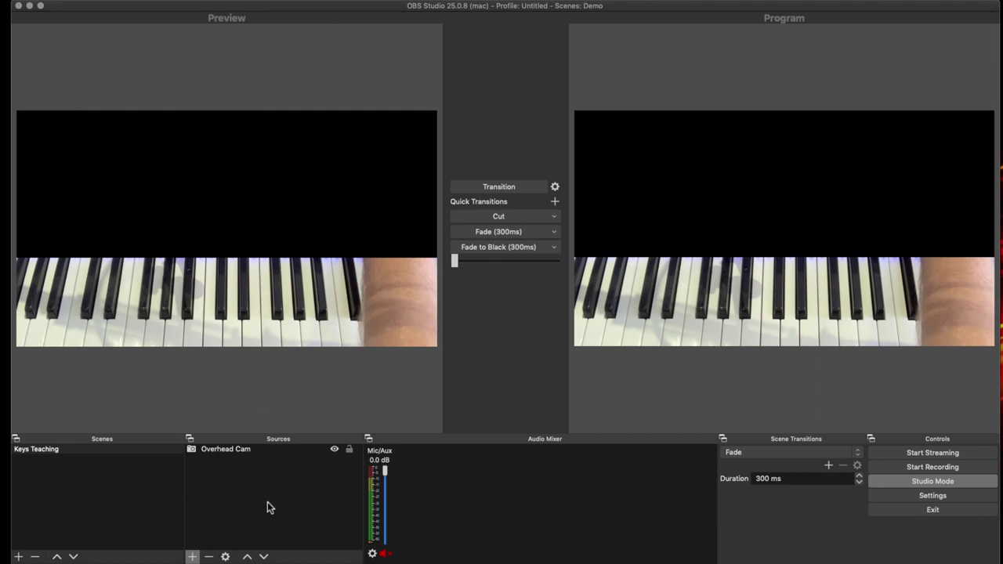
Add a window capture source named Synthesia that captures the Synthesia Free Play window.
left_click(192, 557)
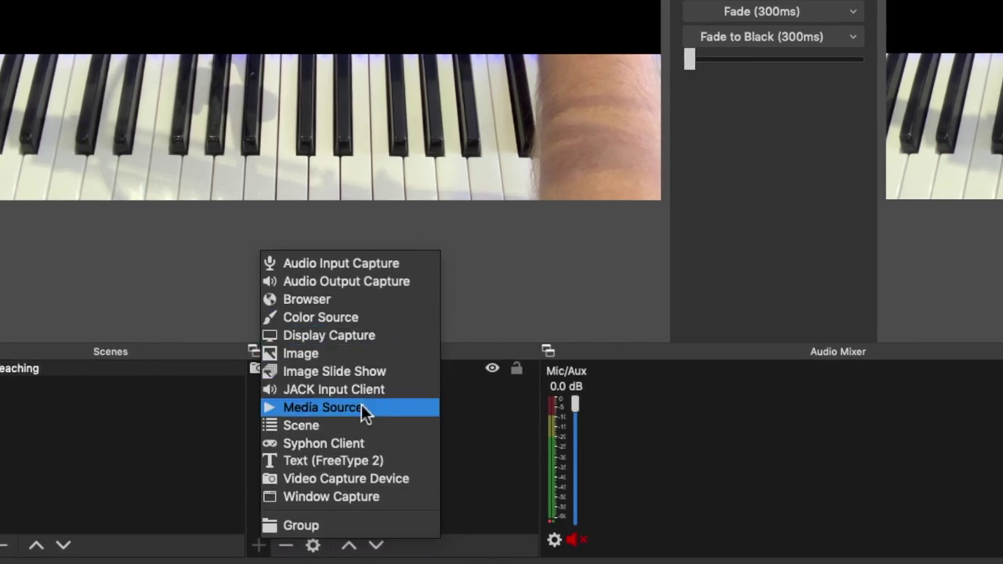
left_click(337, 498)
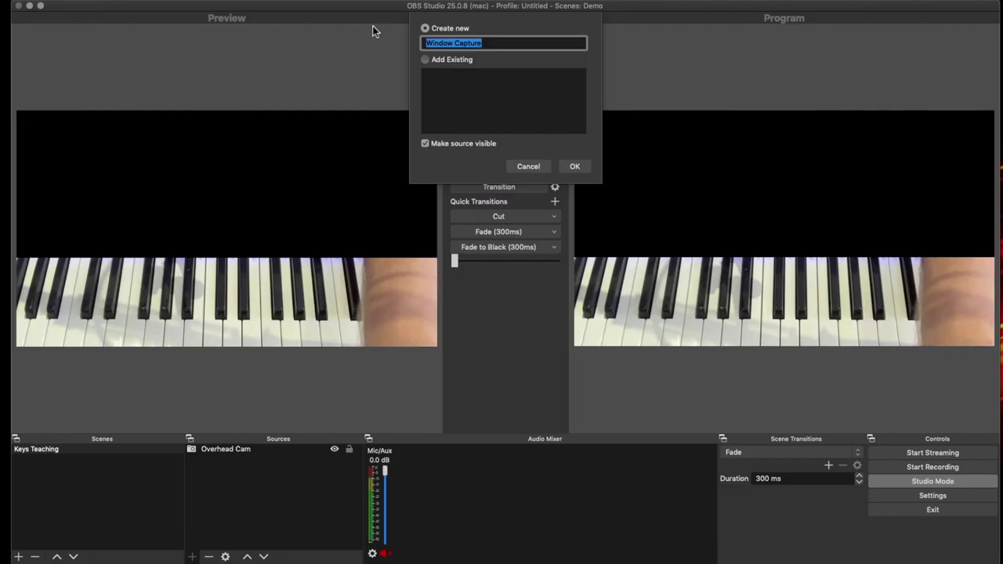
type("S")
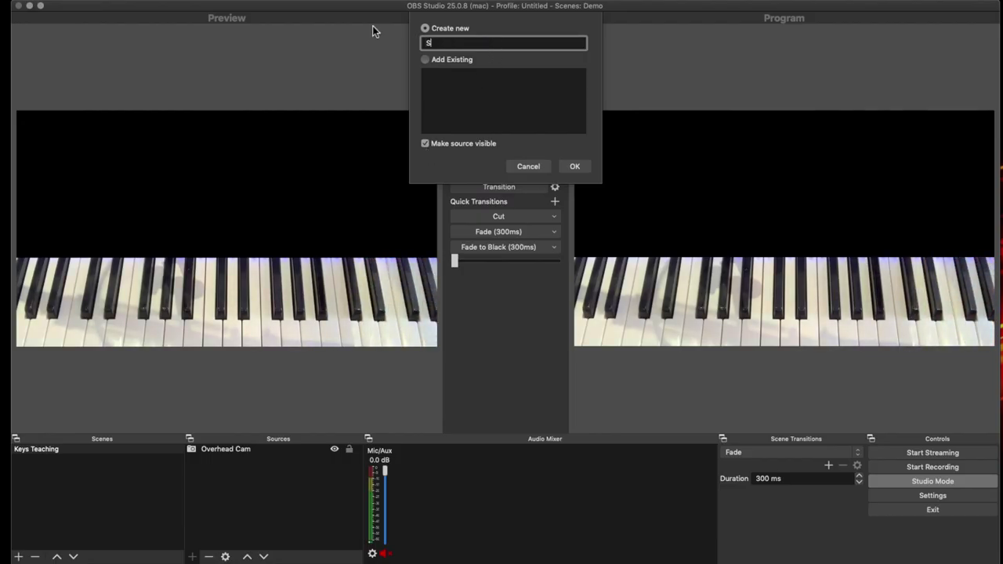
type("ynthesia")
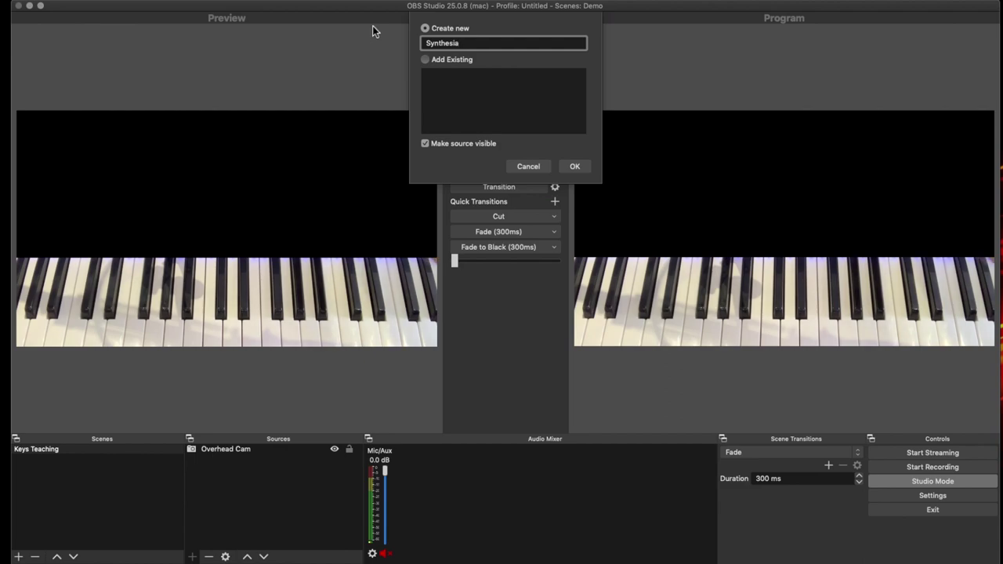
key("Return")
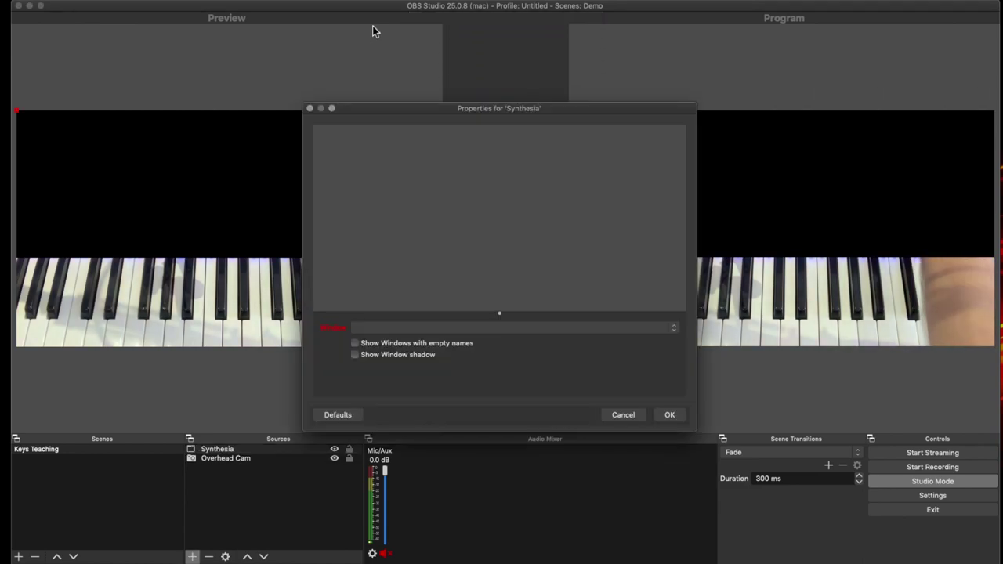
left_click(517, 324)
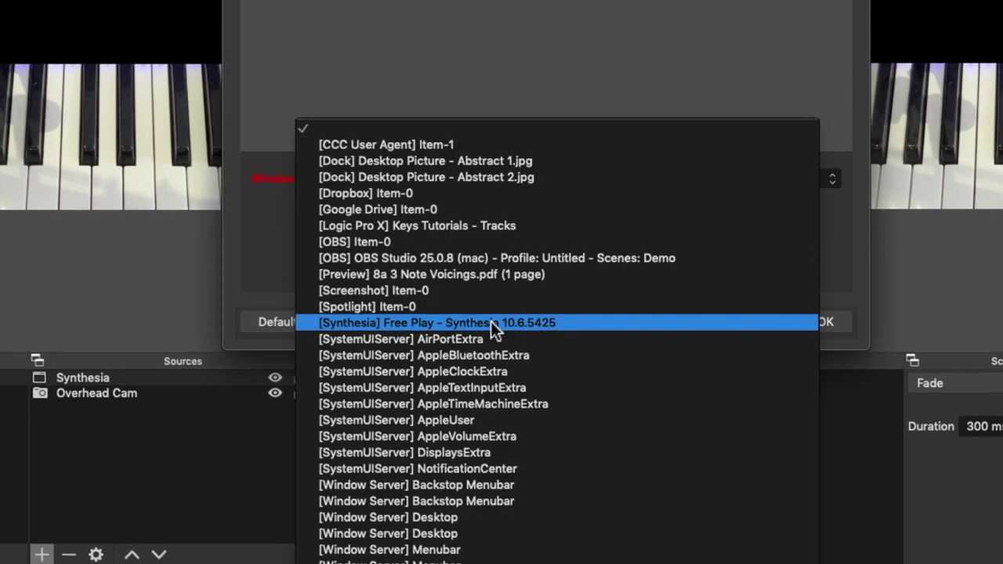
left_click(434, 327)
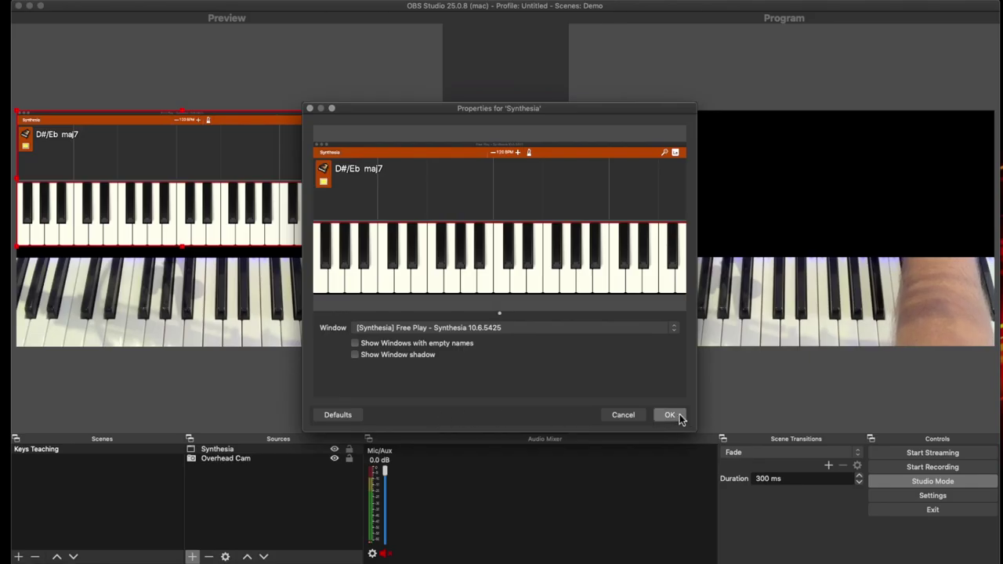
left_click(672, 415)
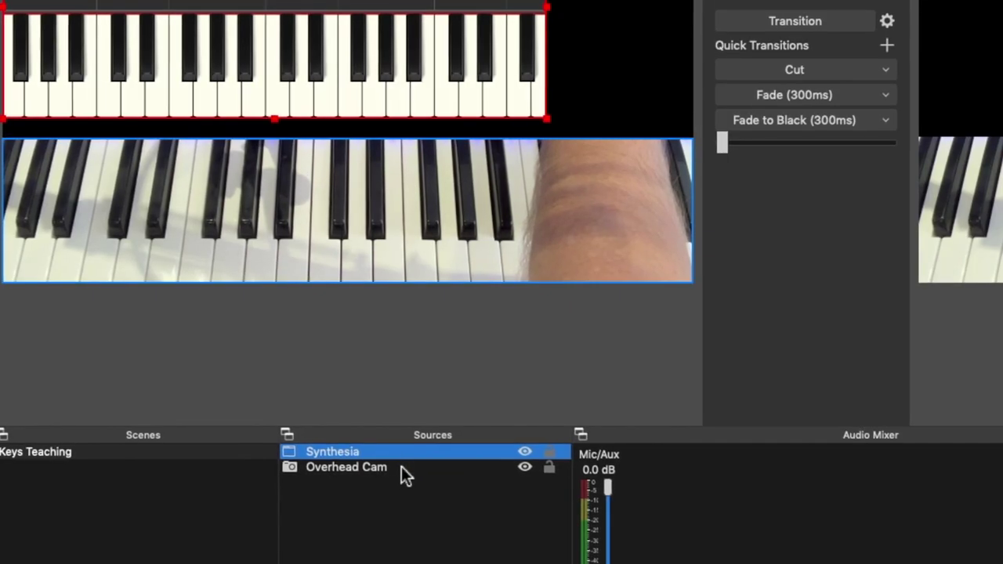
Toggle the Synthesia and Overhead Cam sources hidden and then visible again.
left_click(524, 450)
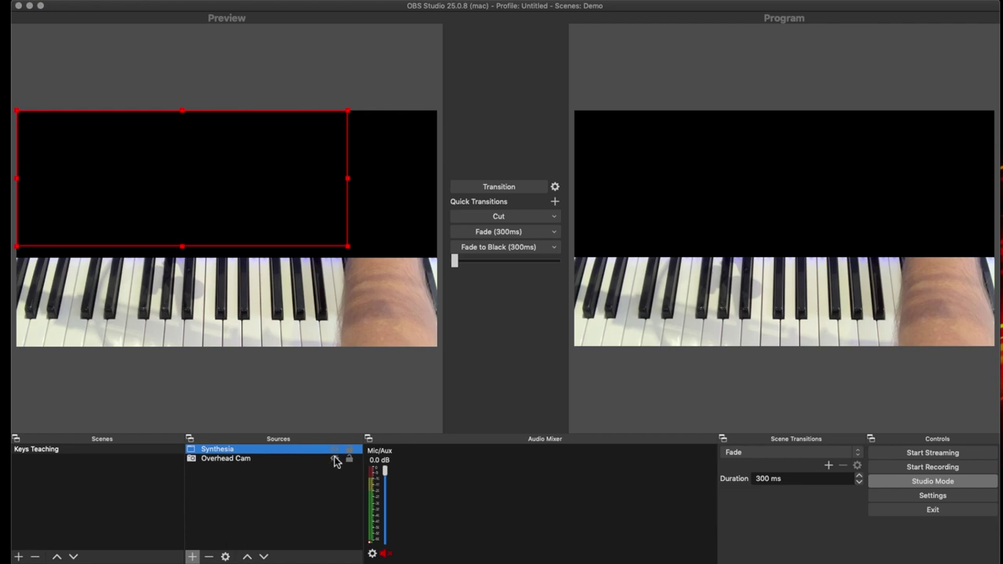
left_click(336, 461)
left_click(335, 460)
left_click(334, 450)
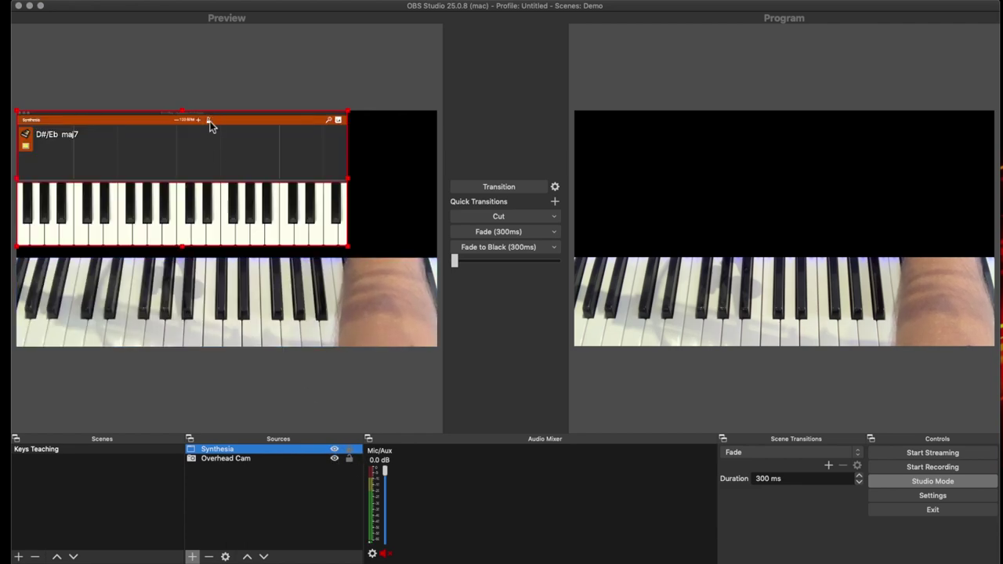
Move and stretch the Synthesia capture across the full preview width, overlapping the piano video.
left_click_drag(210, 127, 246, 137)
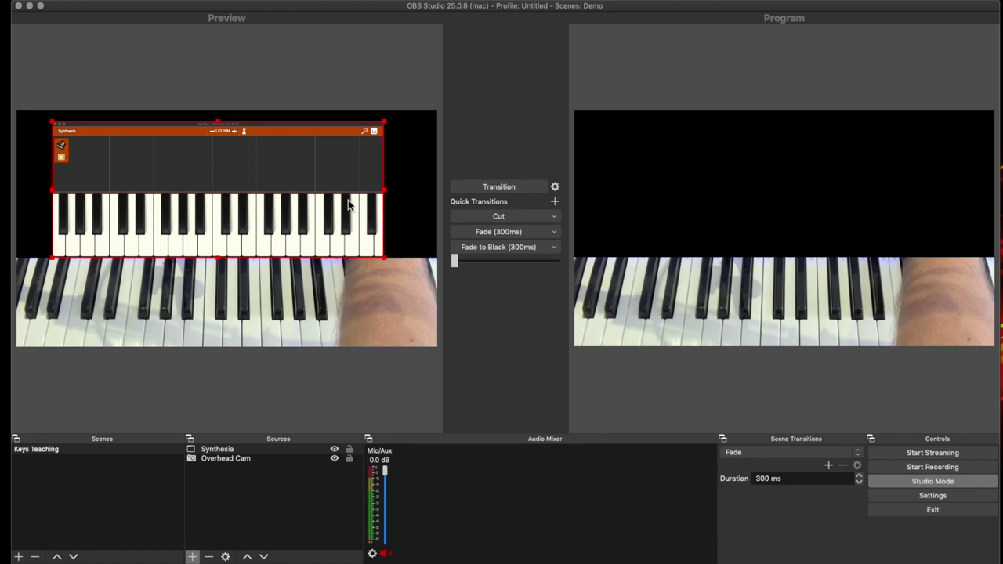
left_click_drag(313, 185, 283, 167)
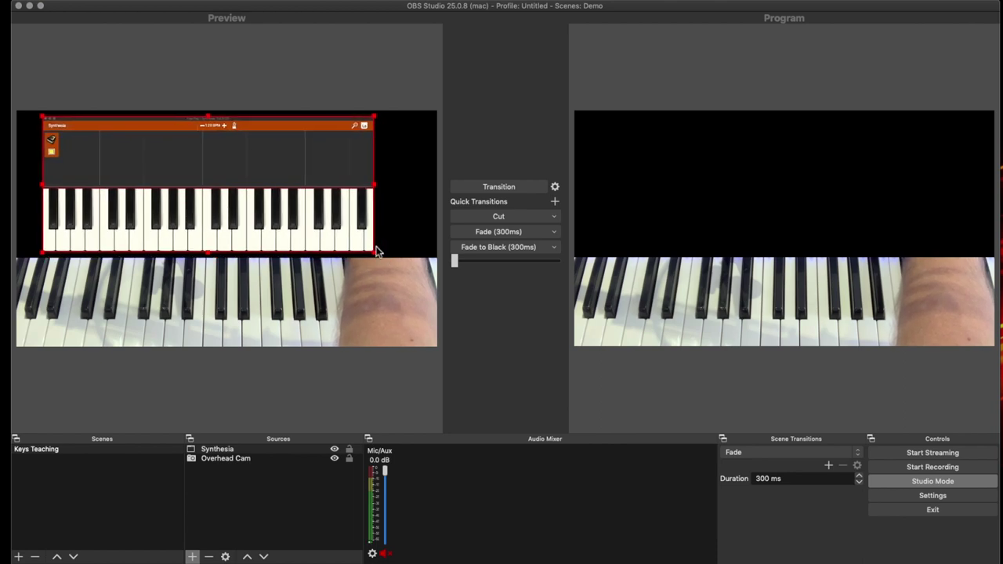
left_click_drag(374, 252, 437, 275)
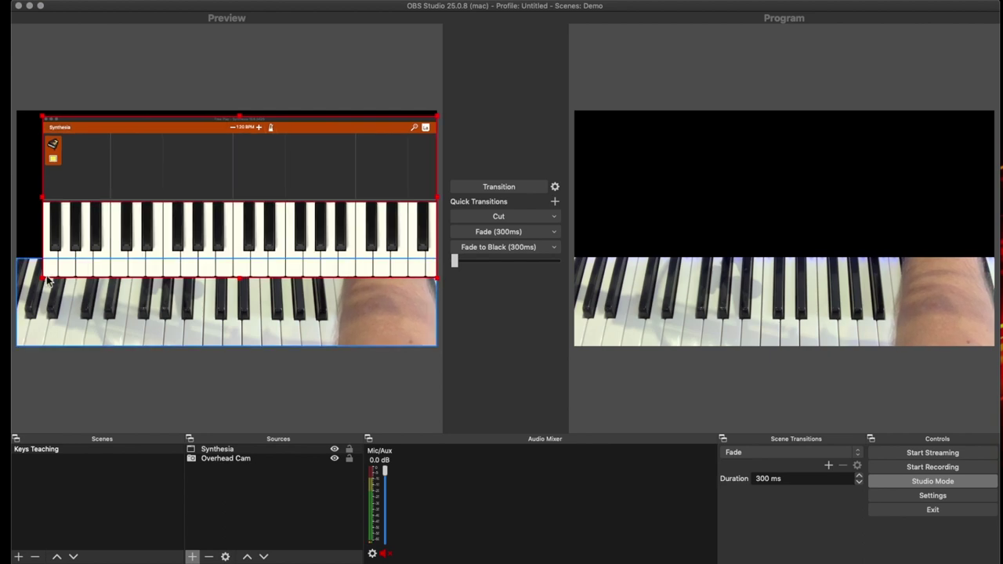
left_click_drag(43, 277, 19, 287)
mouse_move(203, 212)
left_mouse_down()
mouse_move(199, 196)
mouse_move(188, 200)
left_mouse_up()
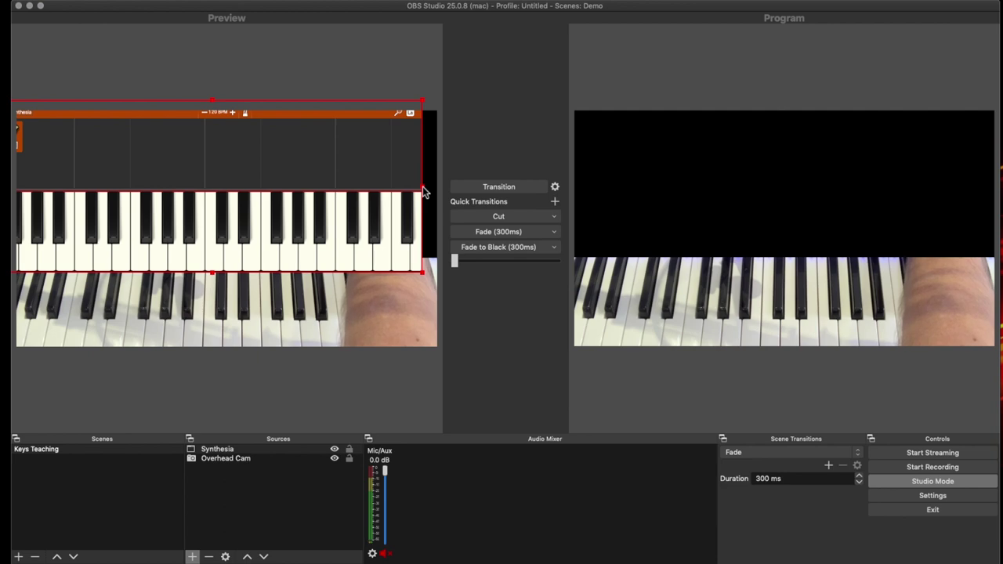
left_click_drag(422, 192, 437, 191)
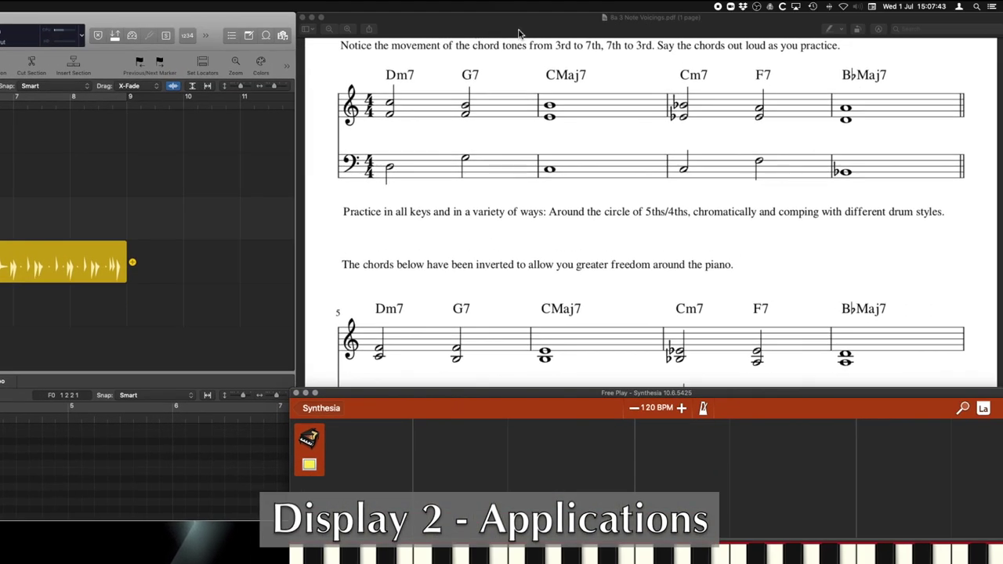
Bring the 8a 3 Note Voicings sheet music PDF to the front.
left_click(519, 34)
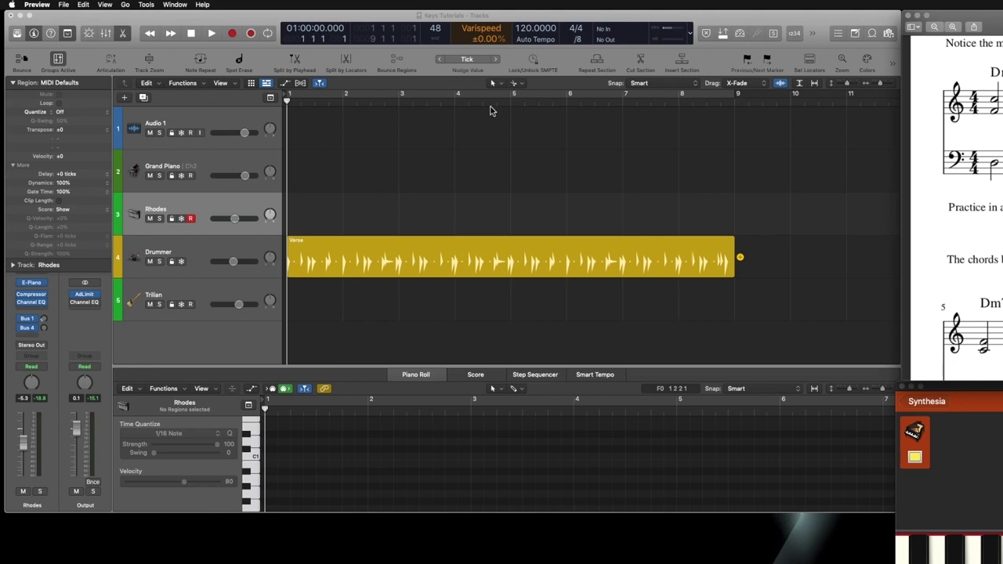
In Logic, arm the Grand Piano track and place the playhead around bar 3.
left_click(209, 207)
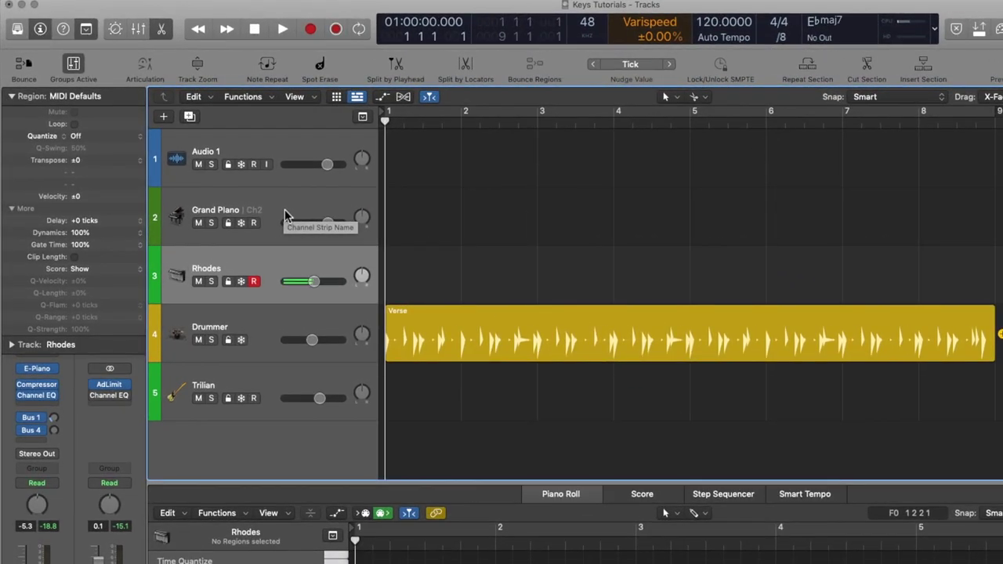
left_click(285, 212)
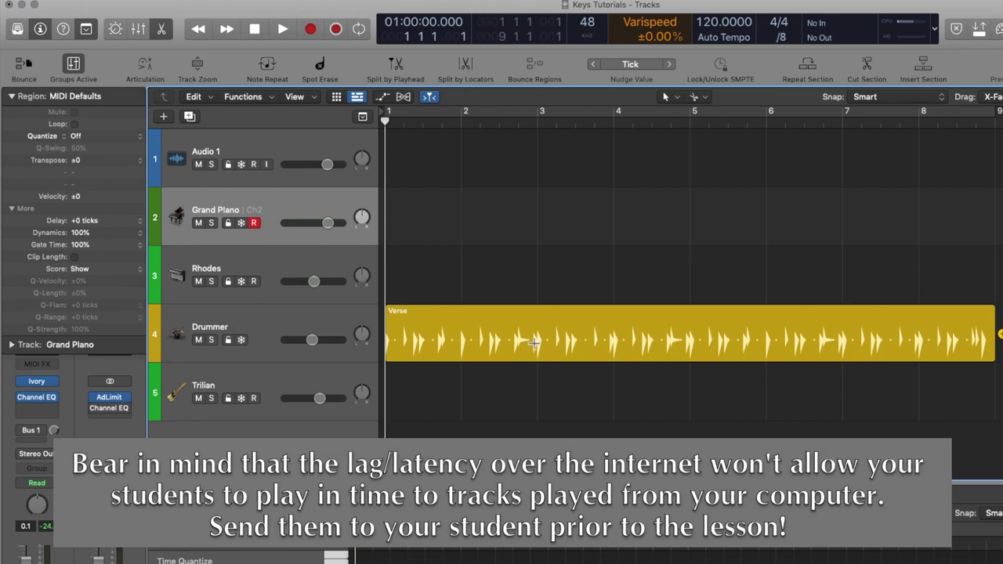
left_click(584, 126)
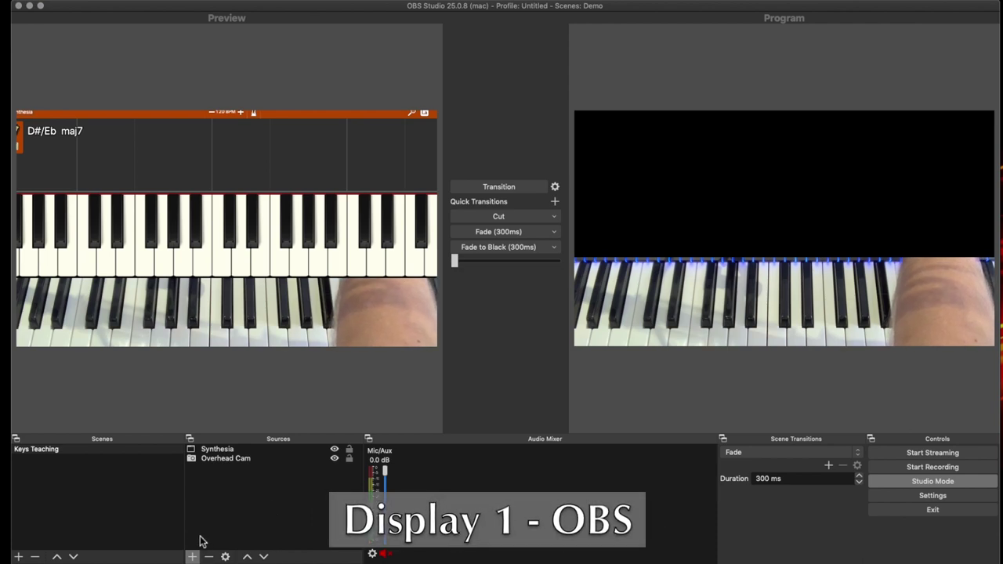
Add a window capture source named Score that captures the 8a 3 Note Voicings.pdf window.
left_click(193, 556)
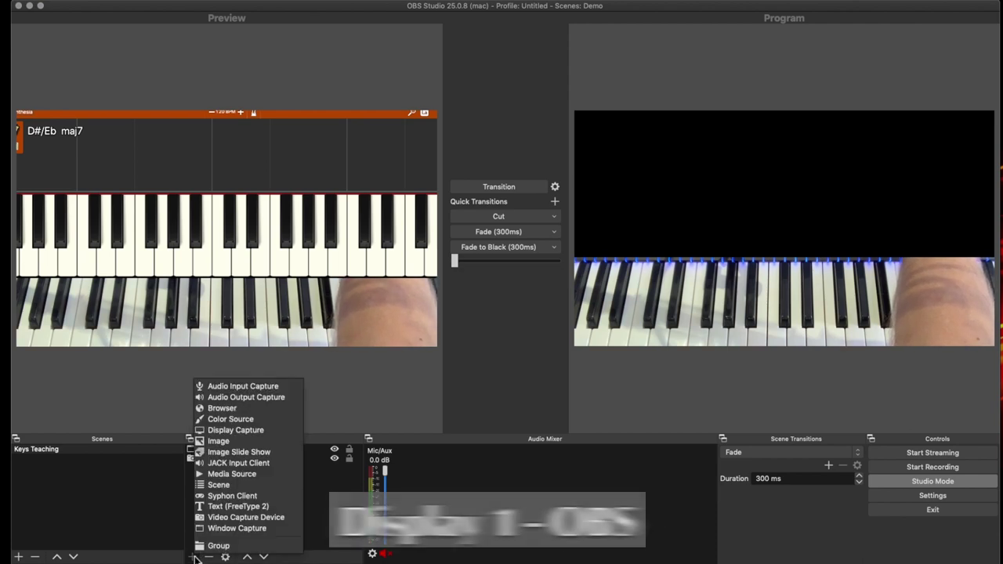
left_click(211, 532)
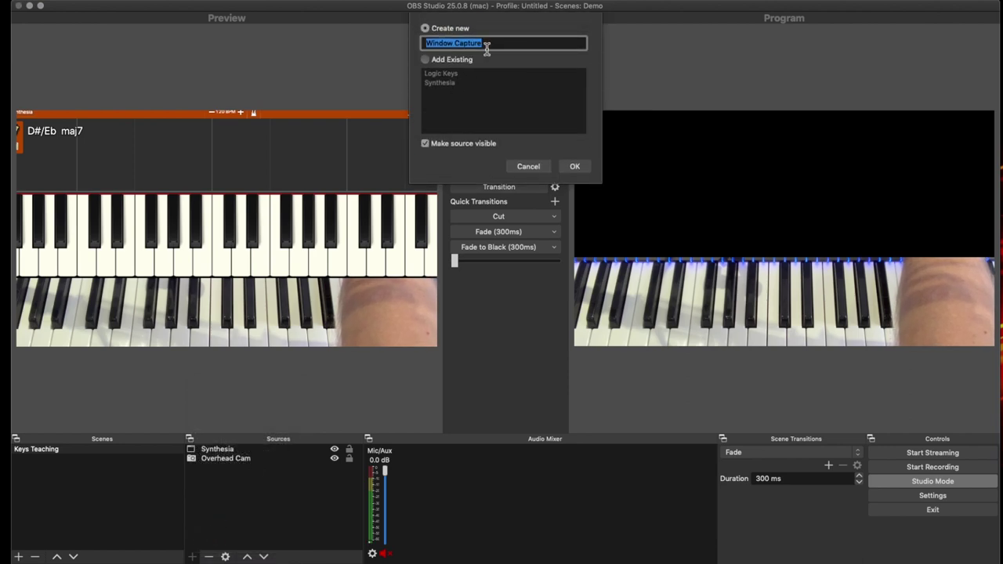
key("super+a")
type("S")
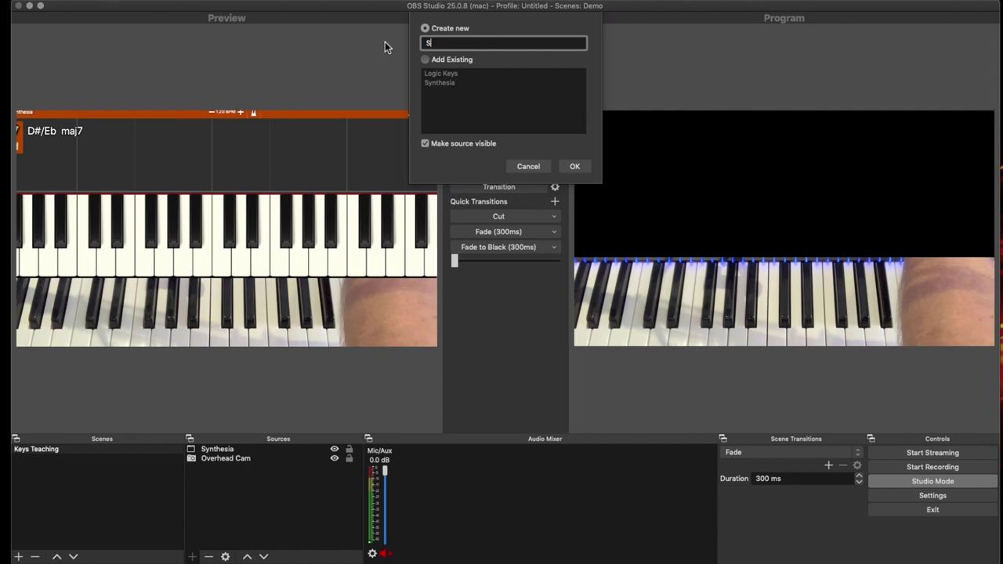
type("core")
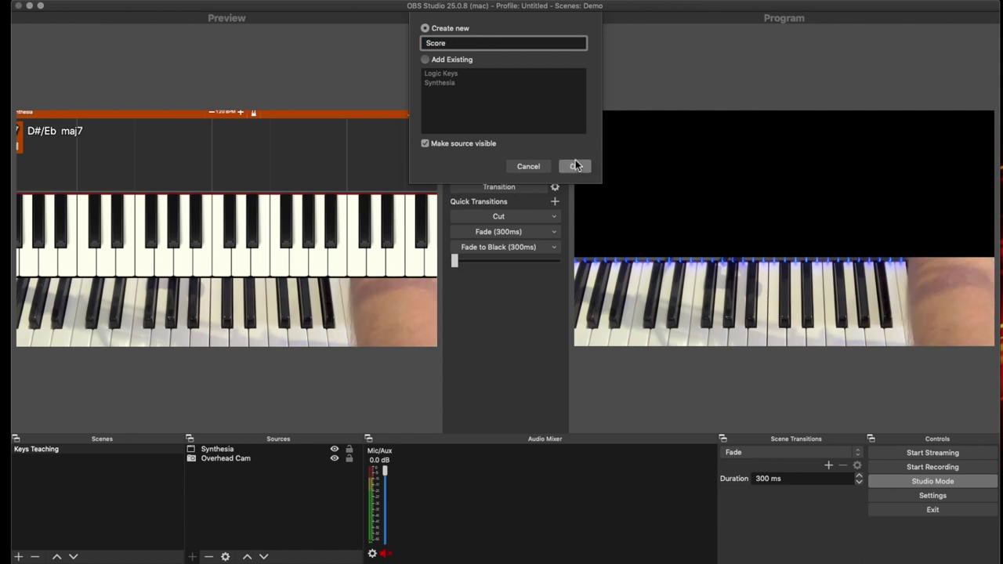
left_click(576, 166)
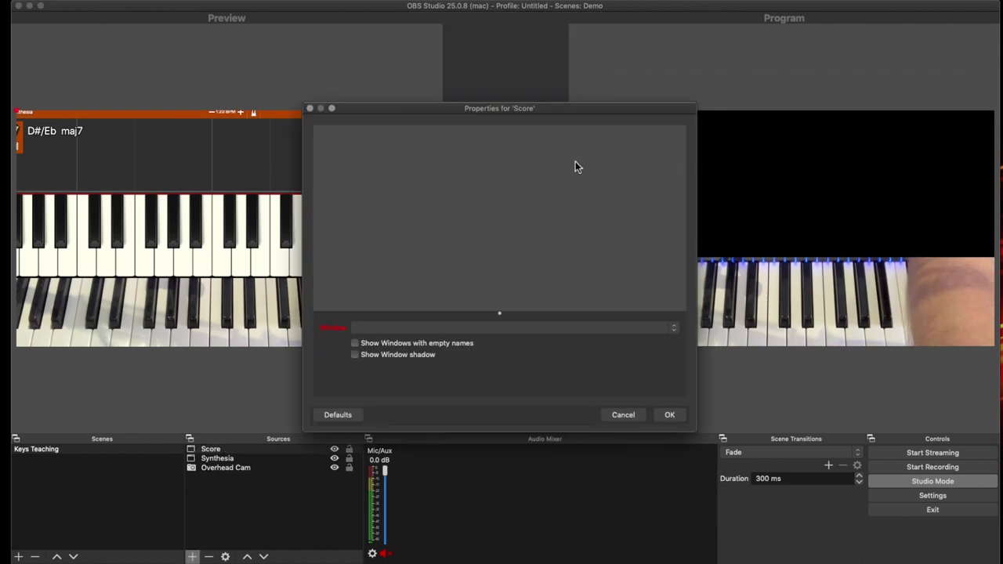
left_click(495, 328)
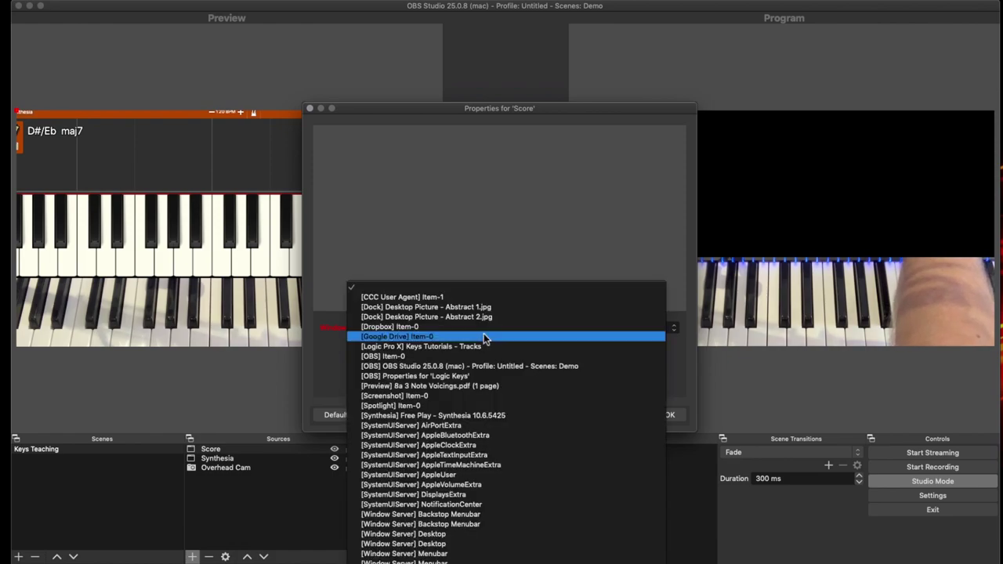
left_click(427, 387)
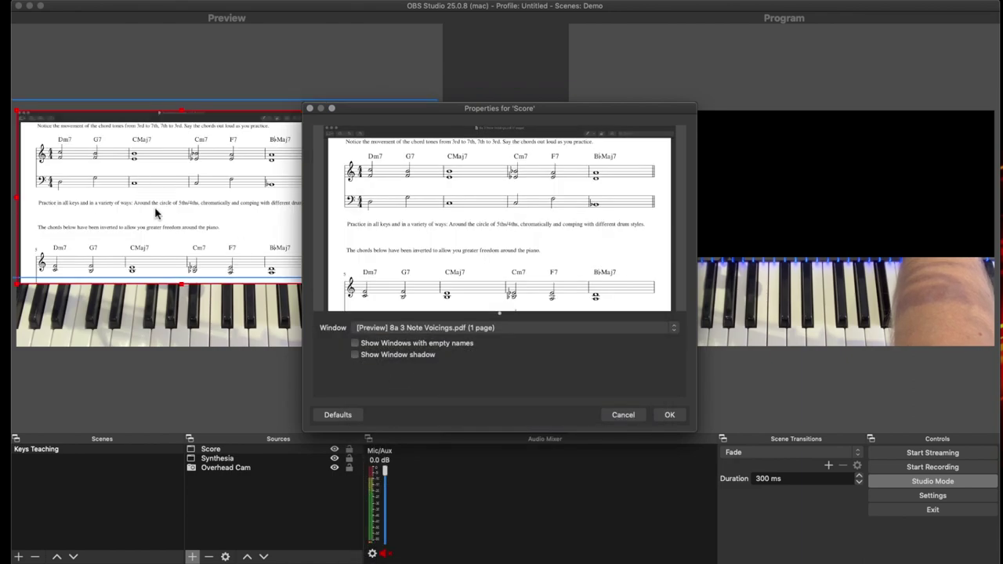
left_click(669, 414)
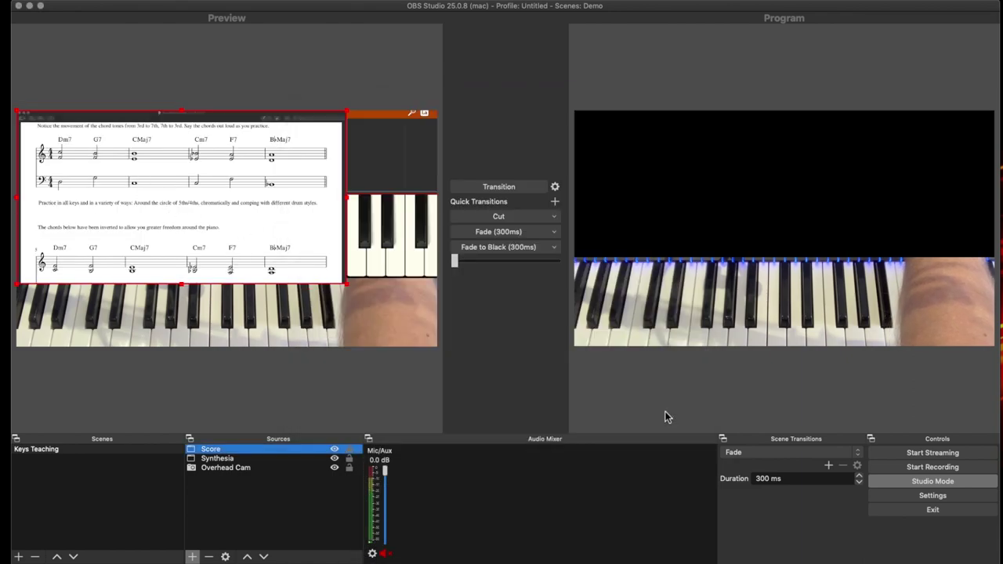
Send the score scene to Program, then enlarge the Score source and raise it above the keyboard.
left_click(486, 188)
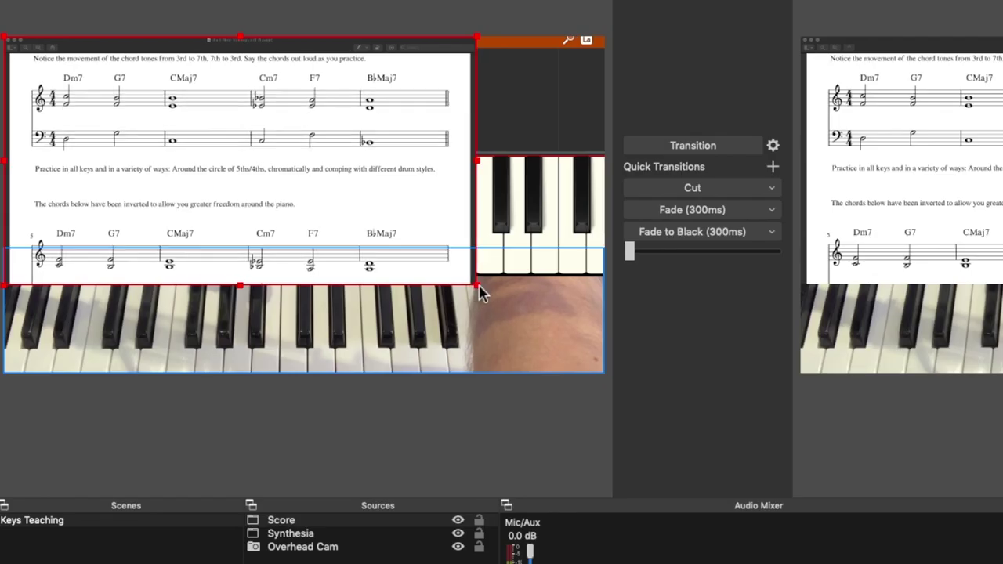
left_click_drag(349, 285, 407, 314)
left_click_drag(561, 329, 609, 356)
left_click_drag(433, 275, 331, 31)
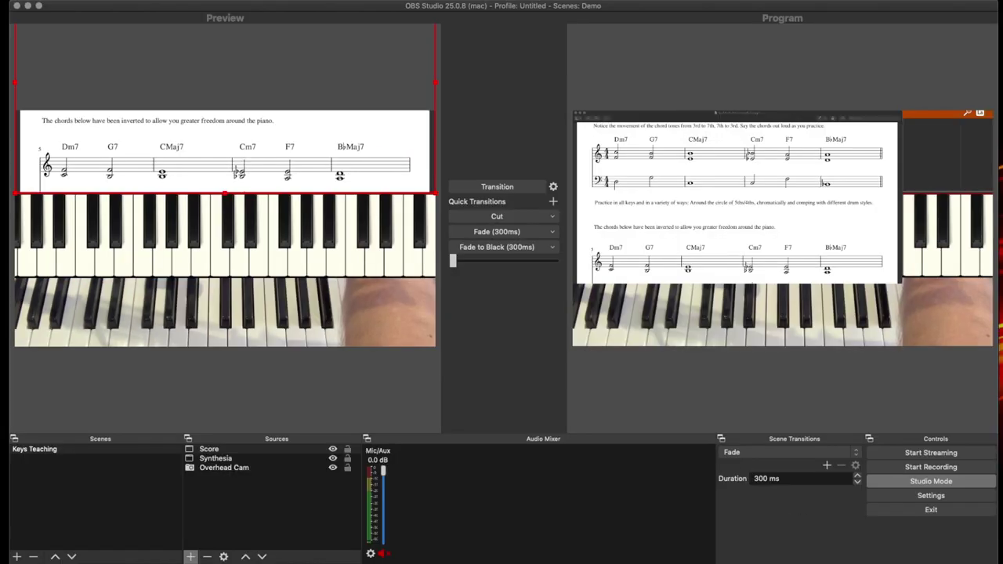
key("Up")
key("Up")
key("Up")
key("Up")
key("Up")
key("Up")
key("Up")
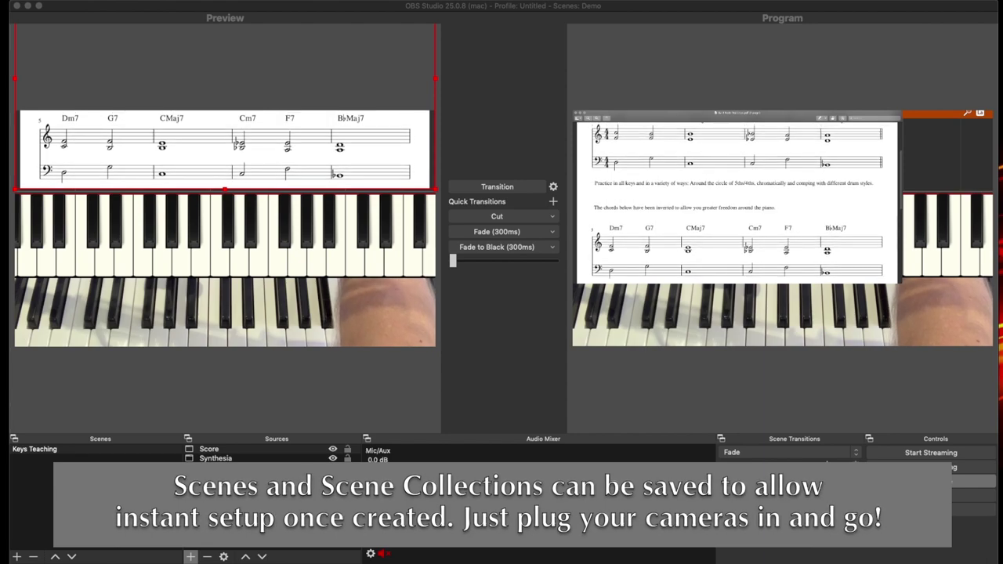
Create a new scene named Logic Session below Keys Teaching.
left_click(35, 449)
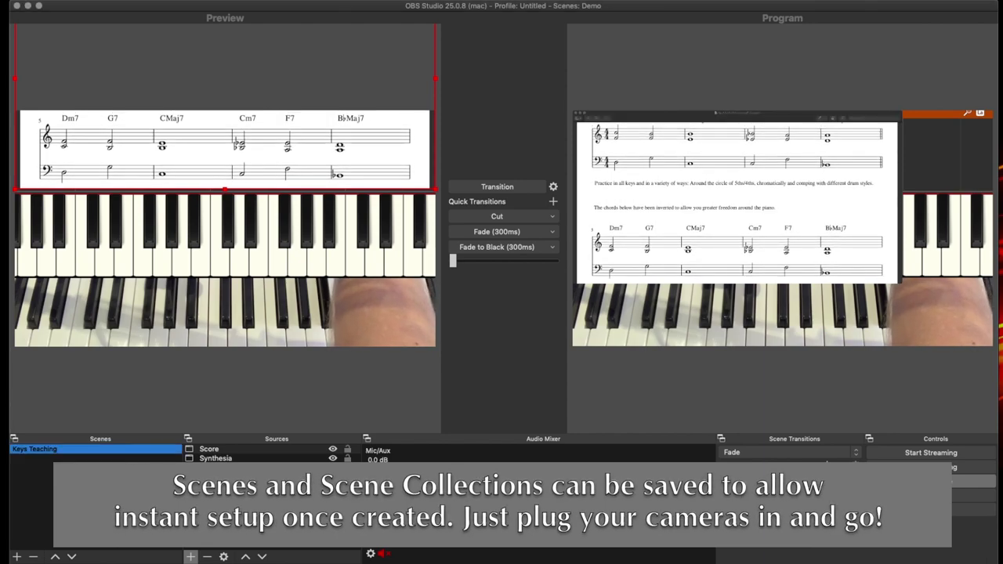
left_click(18, 557)
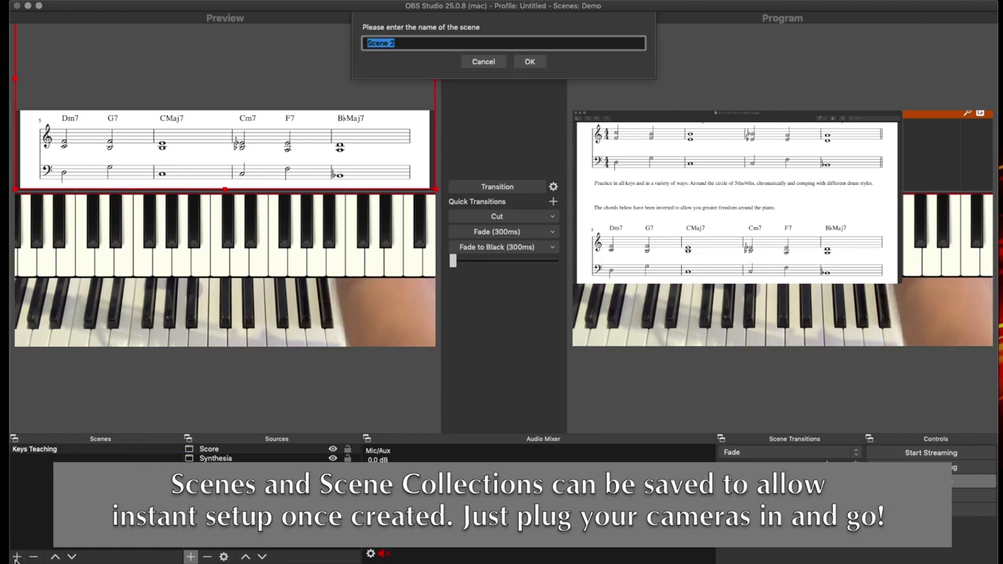
type("Logic Session")
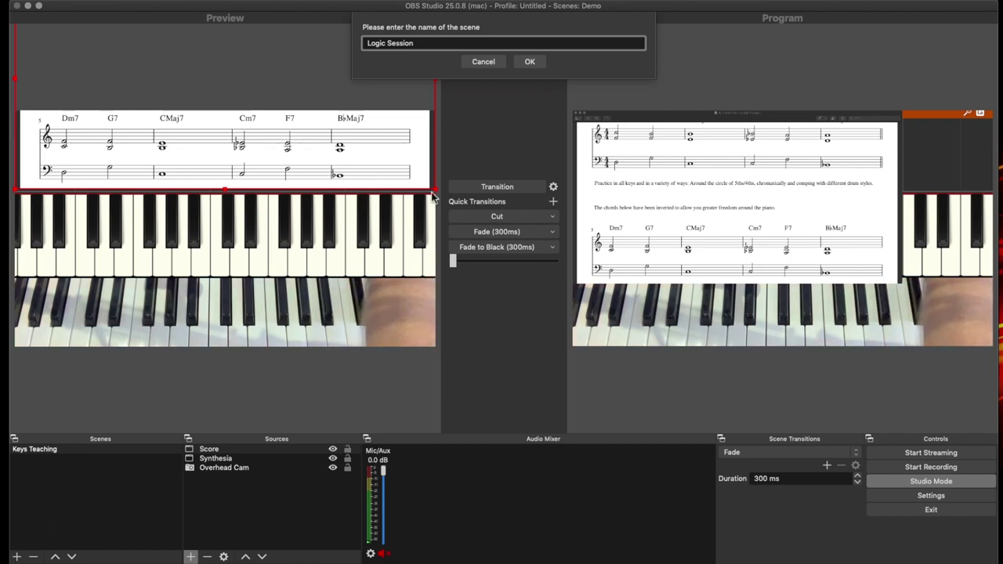
left_click(530, 62)
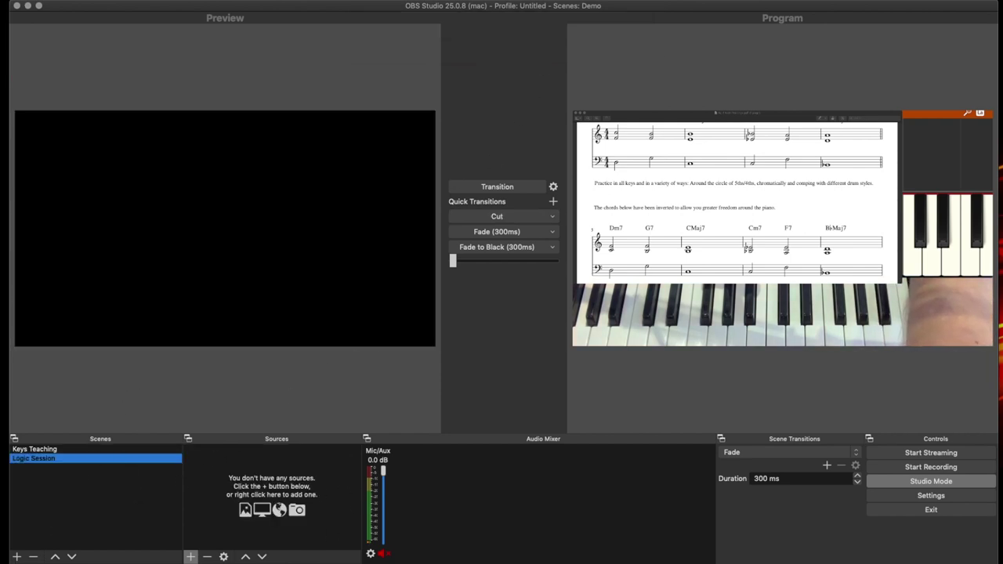
left_click(242, 508)
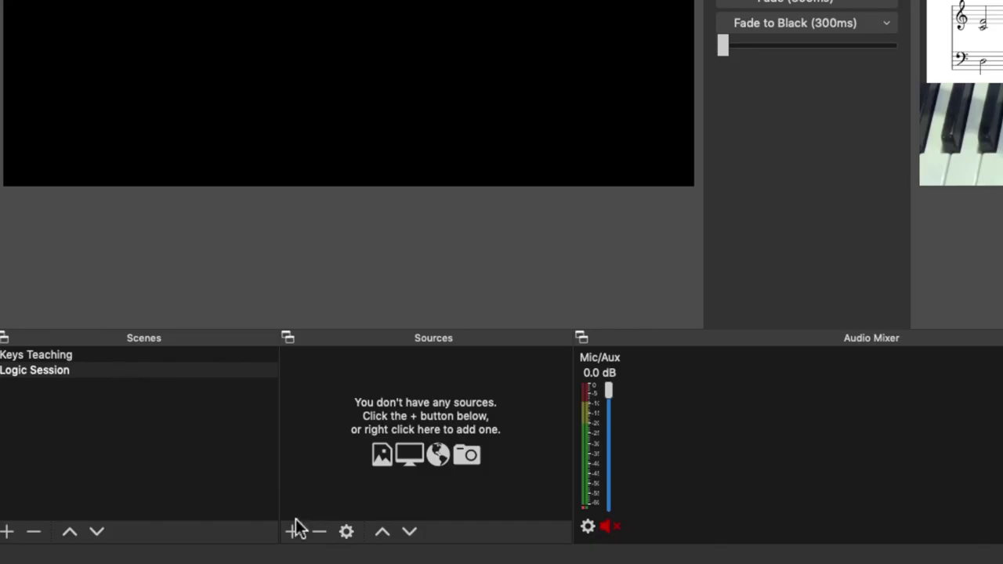
Add a window capture named Logic of the Logic Pro X Keys Tutorials window and send it live.
left_click(296, 532)
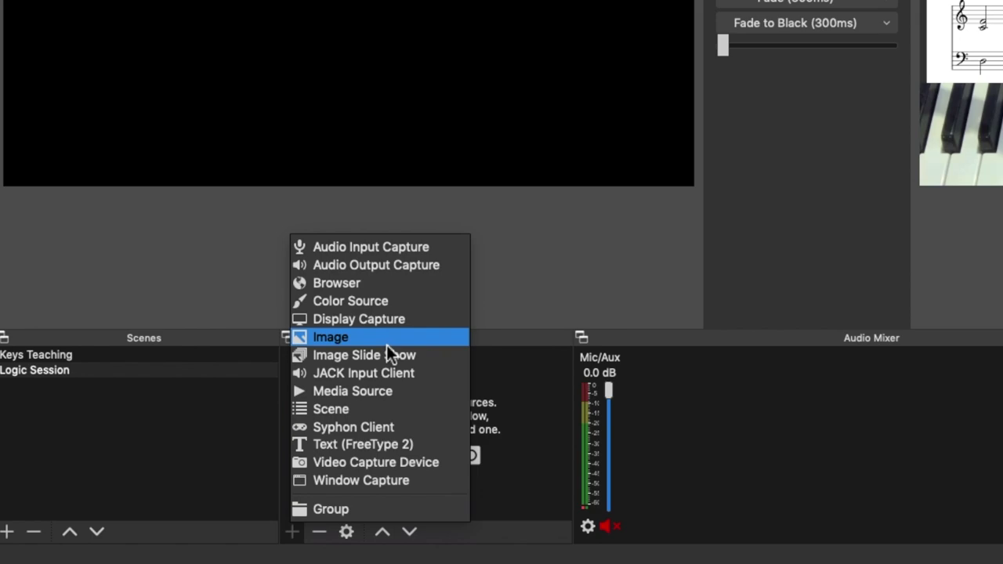
left_click(365, 480)
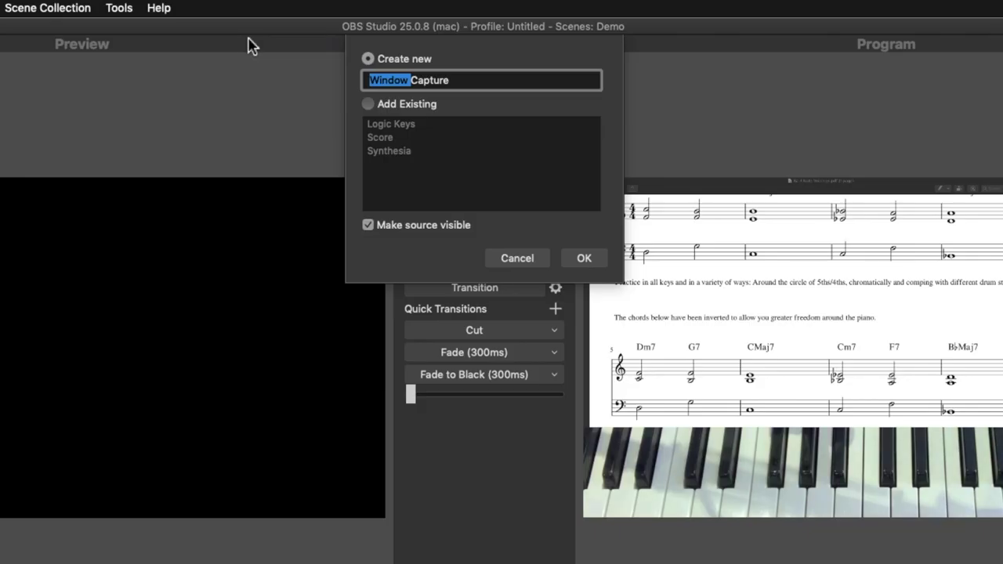
type("Logic")
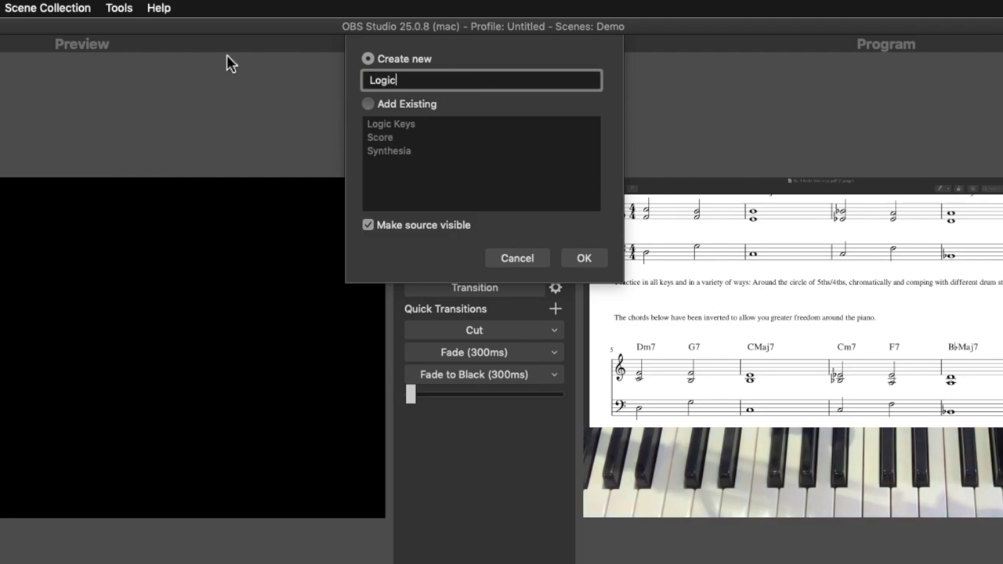
key("Return")
left_click(414, 240)
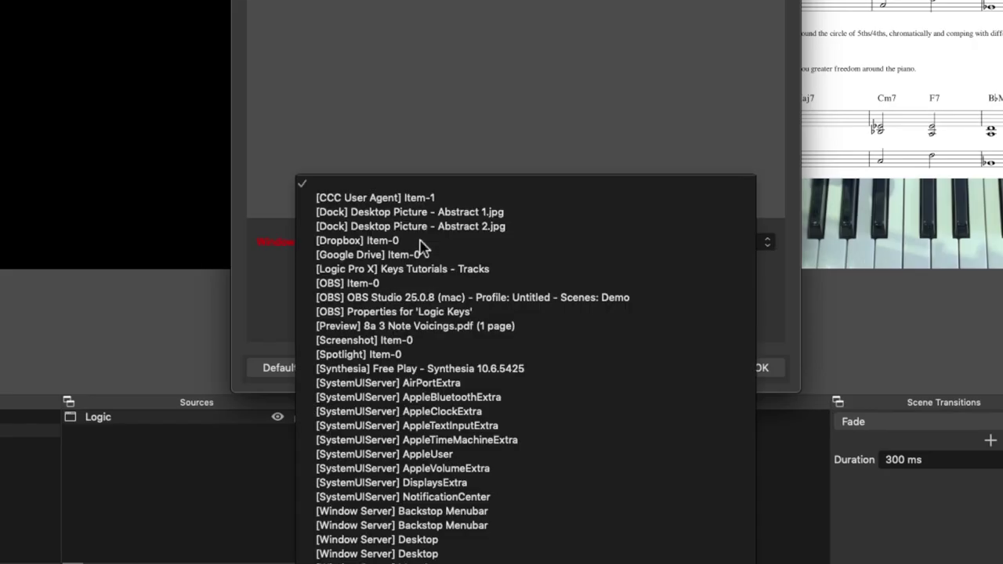
left_click(413, 269)
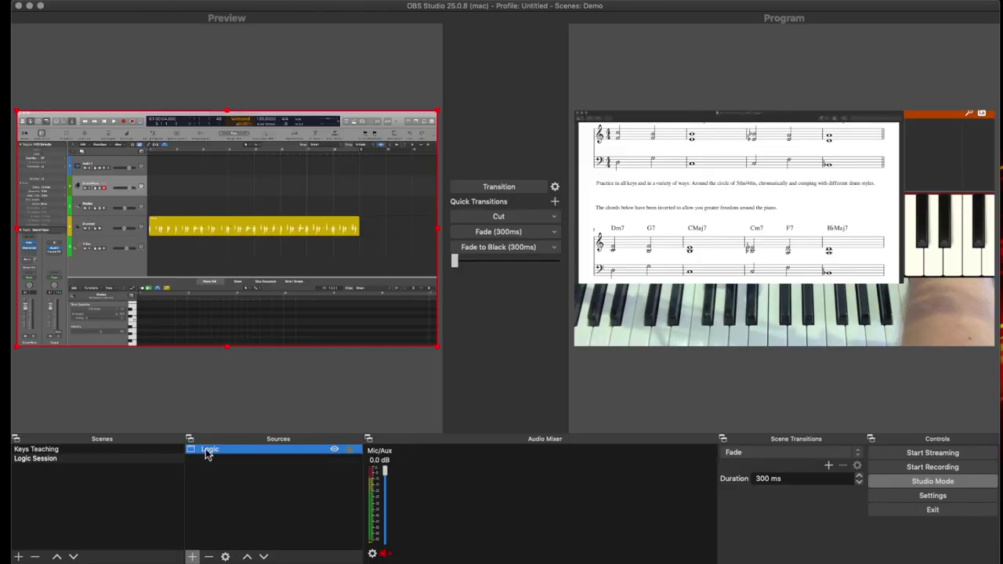
left_click(513, 190)
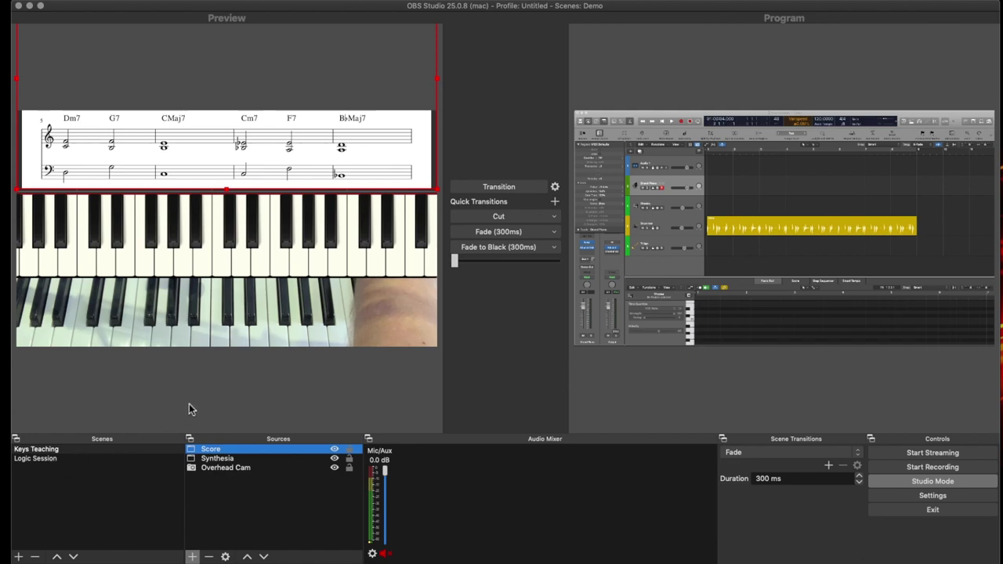
Swap scenes between Preview and Program, ending with Logic Session live, then start Logic playback.
left_click(496, 188)
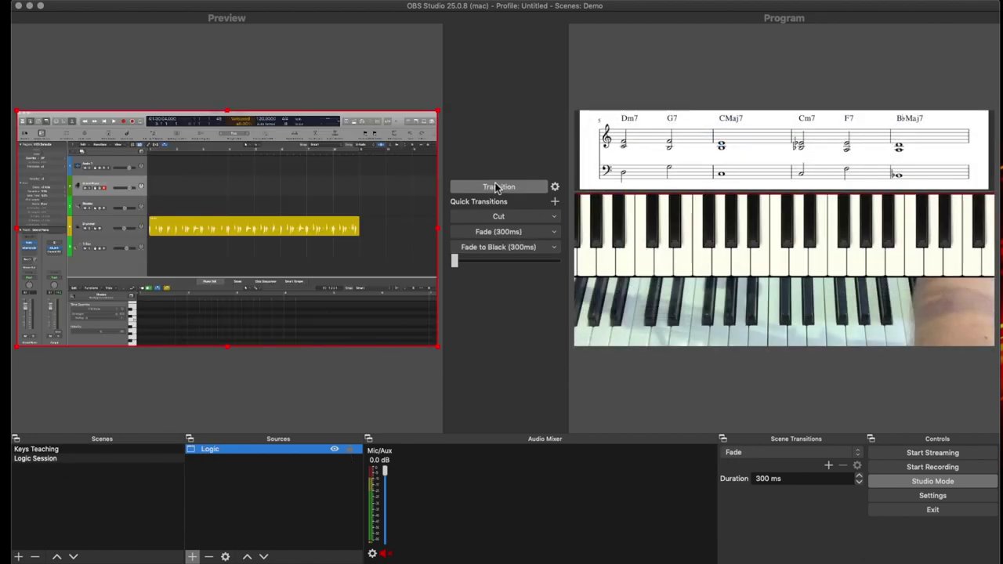
left_click(495, 188)
left_click(496, 188)
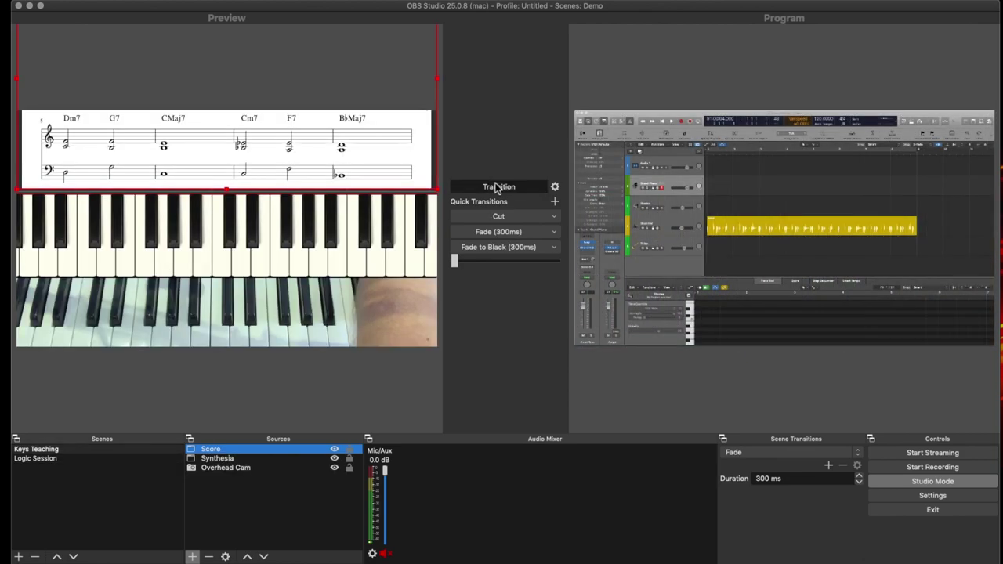
left_click(496, 188)
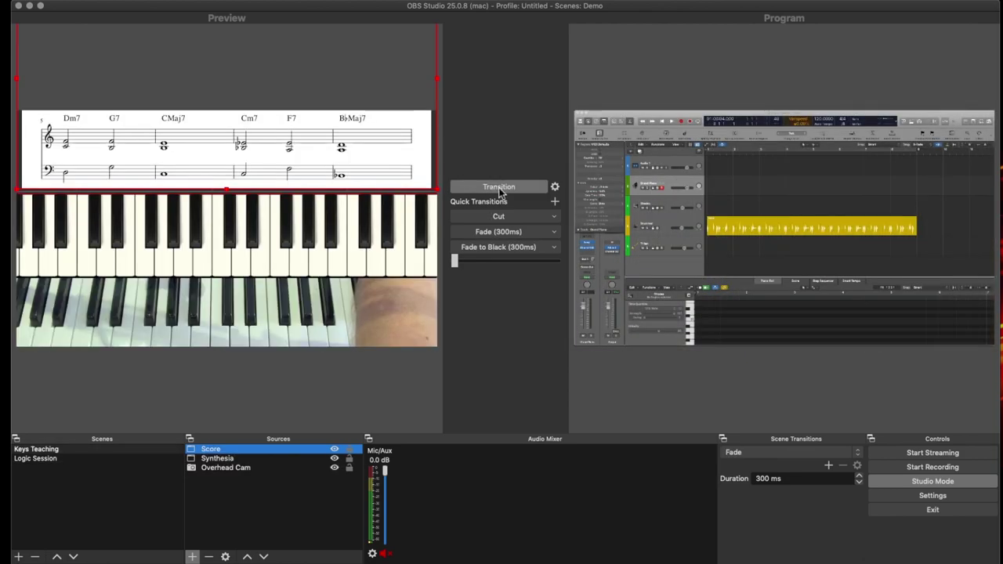
key("super+Tab")
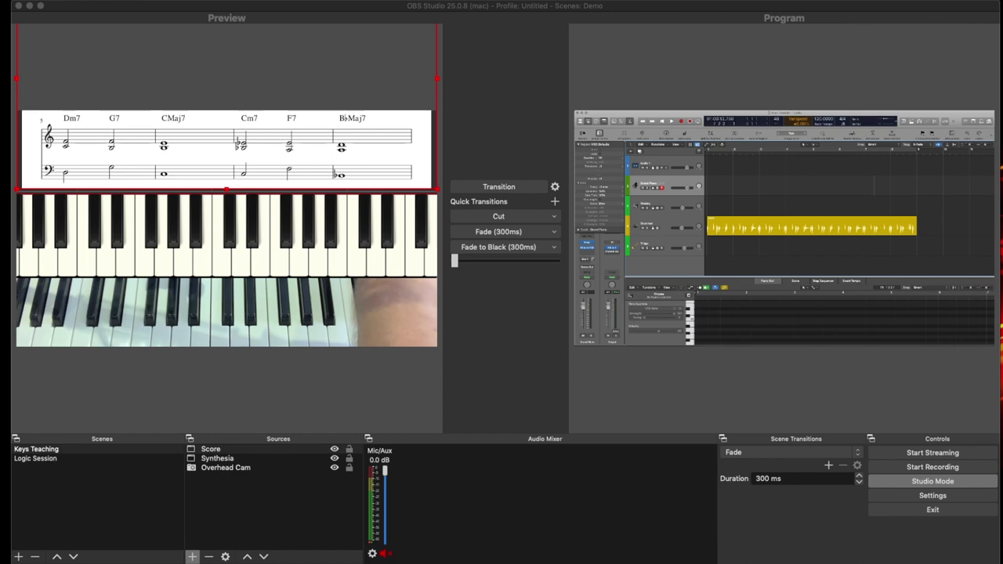
key("space")
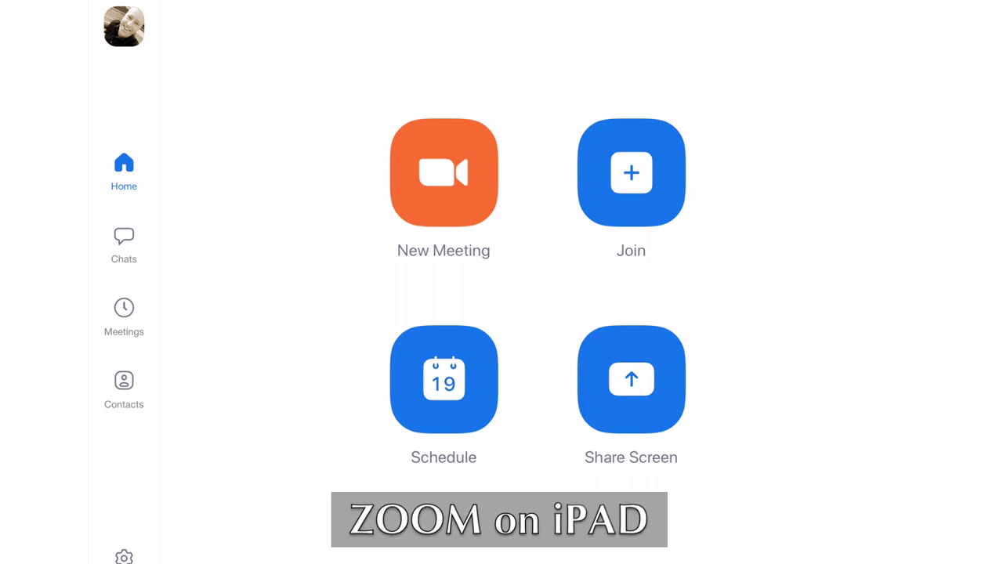
Start a new Zoom meeting with video on and open its More options list.
left_click(444, 173)
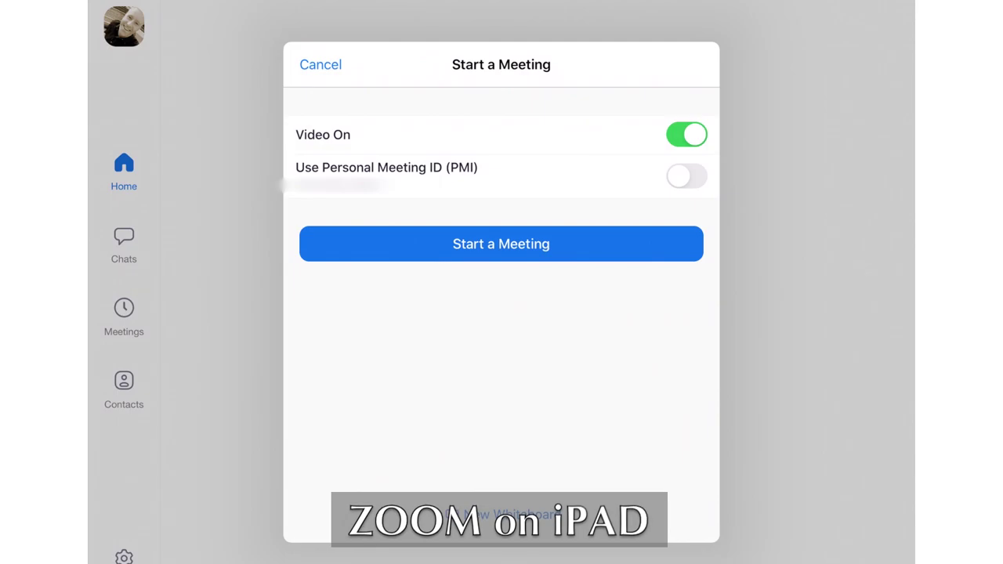
left_click(501, 244)
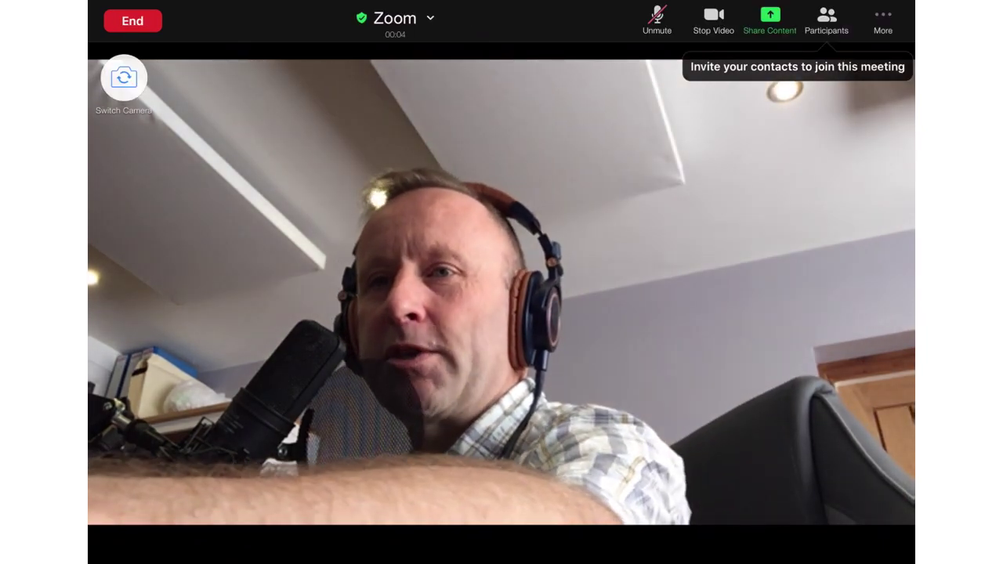
left_click(883, 21)
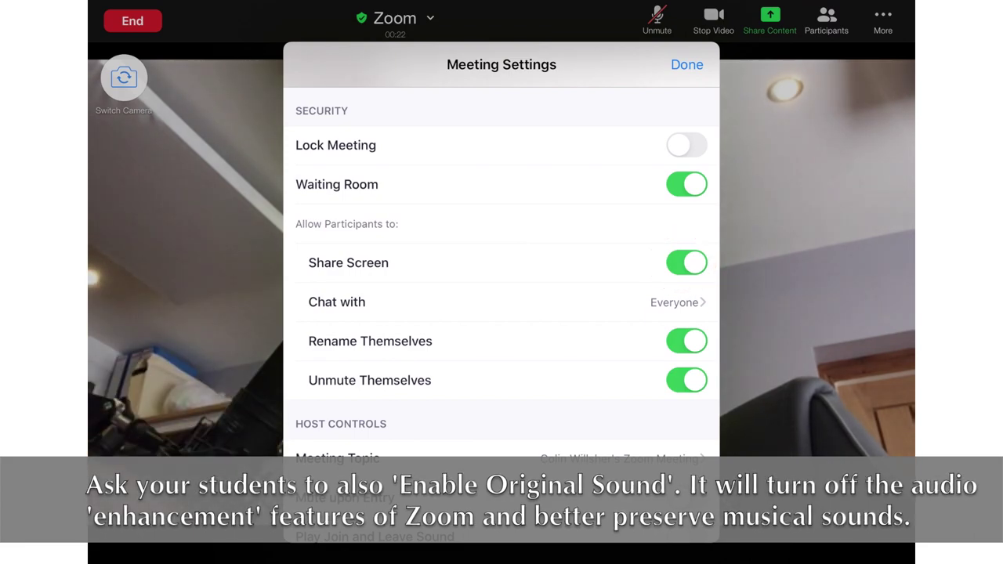
Close Meeting Settings, then show the host-only participants list and its Invite options.
scroll(501, 274, "down", 5)
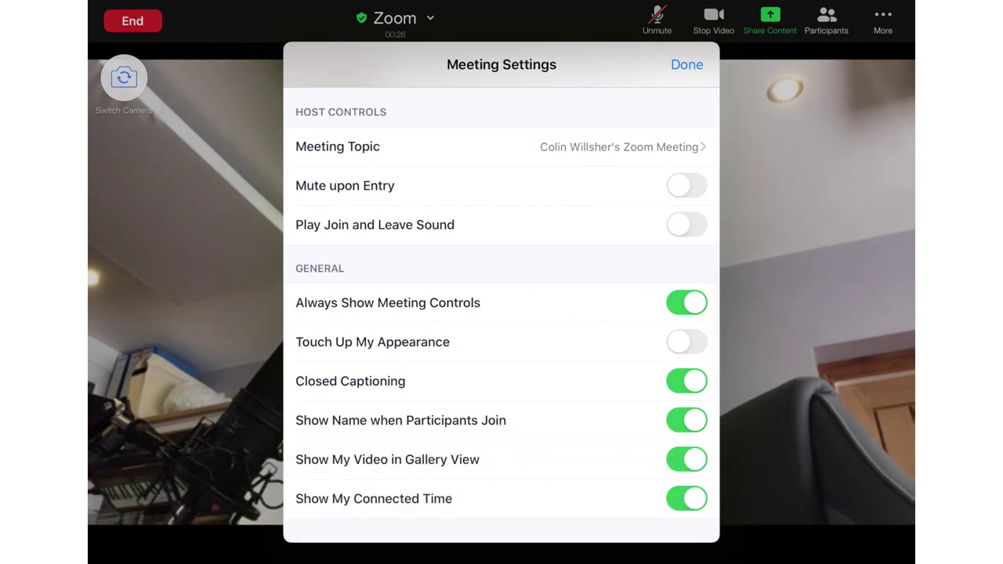
key("Escape")
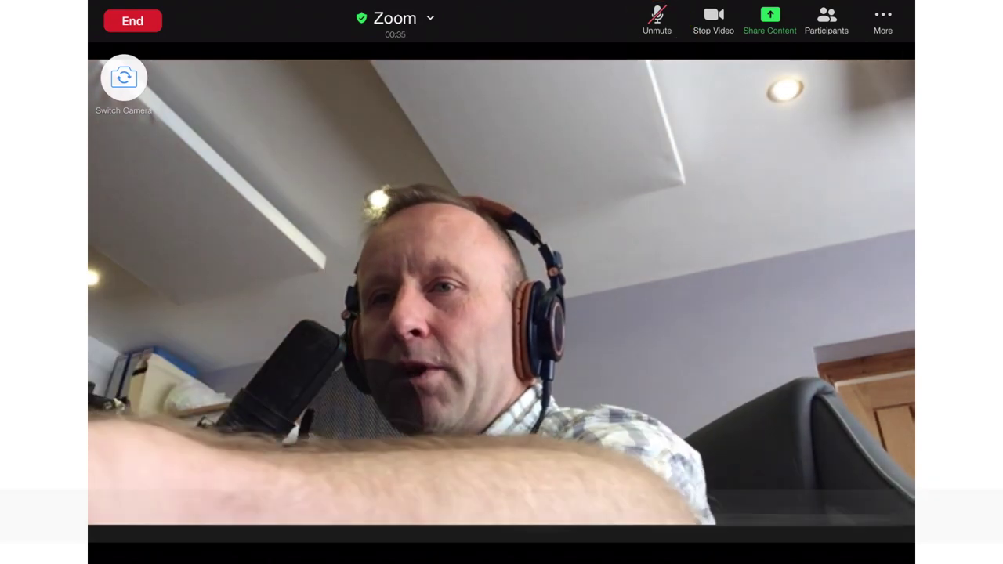
left_click(826, 22)
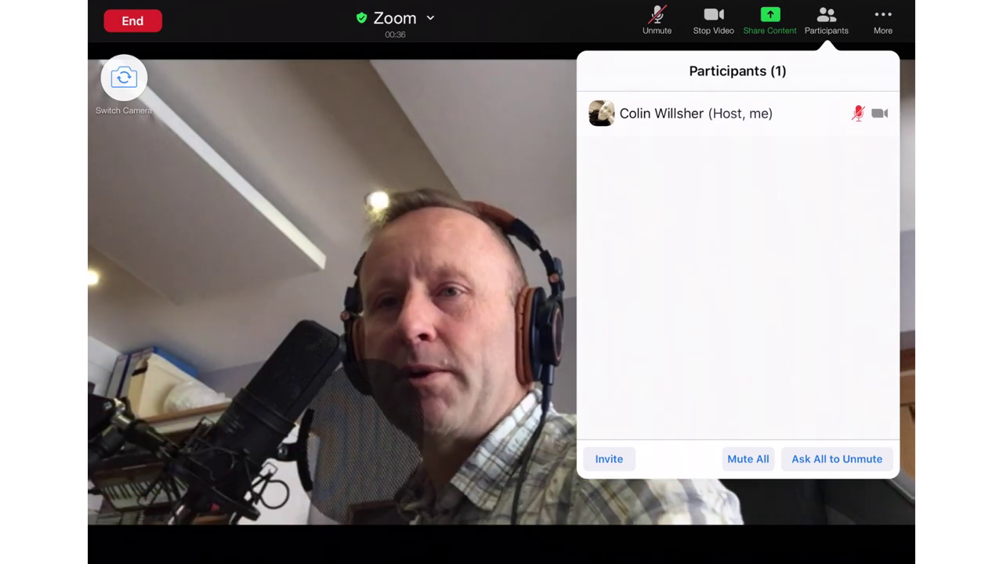
left_click(609, 458)
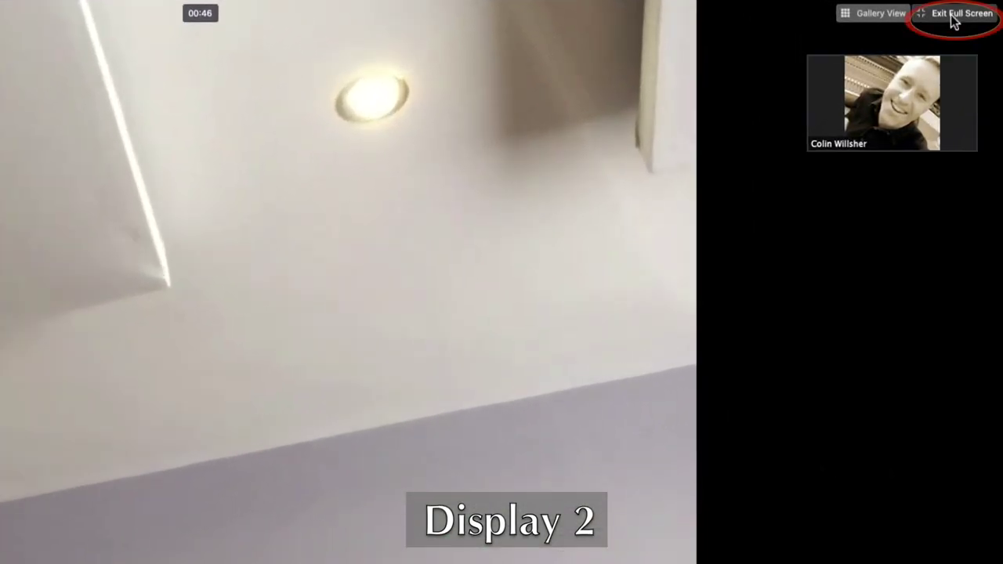
Take the Zoom meeting out of full screen and move its window beside OBS.
left_click(954, 22)
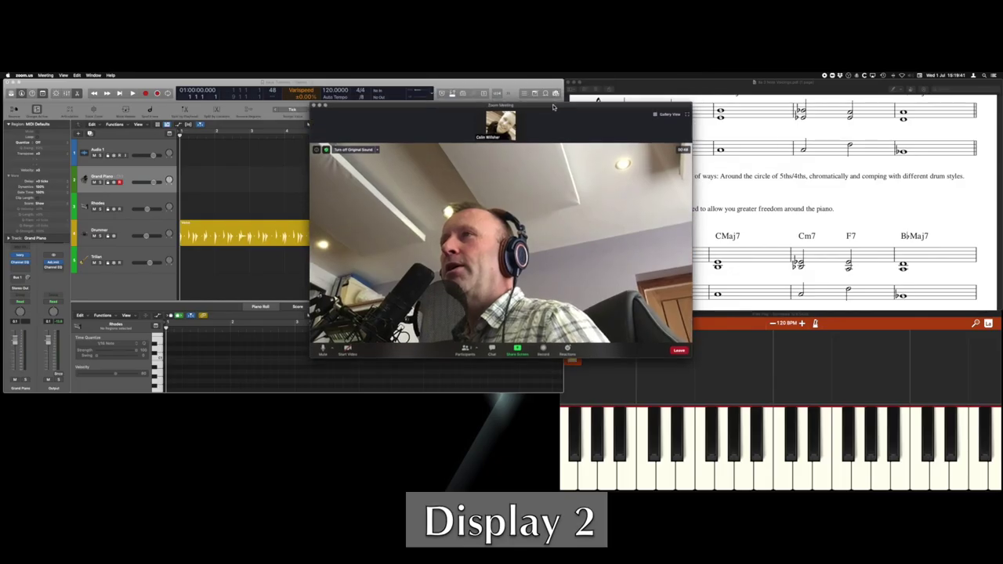
left_click_drag(552, 140, 535, 148)
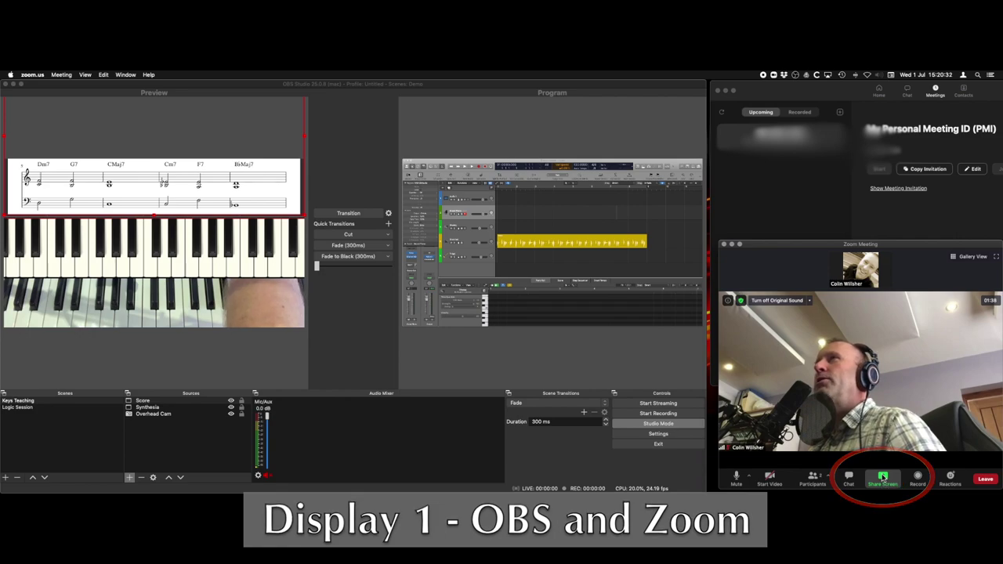
Start a Portion of Screen share from the Advanced section of Zoom's share picker.
left_click(882, 478)
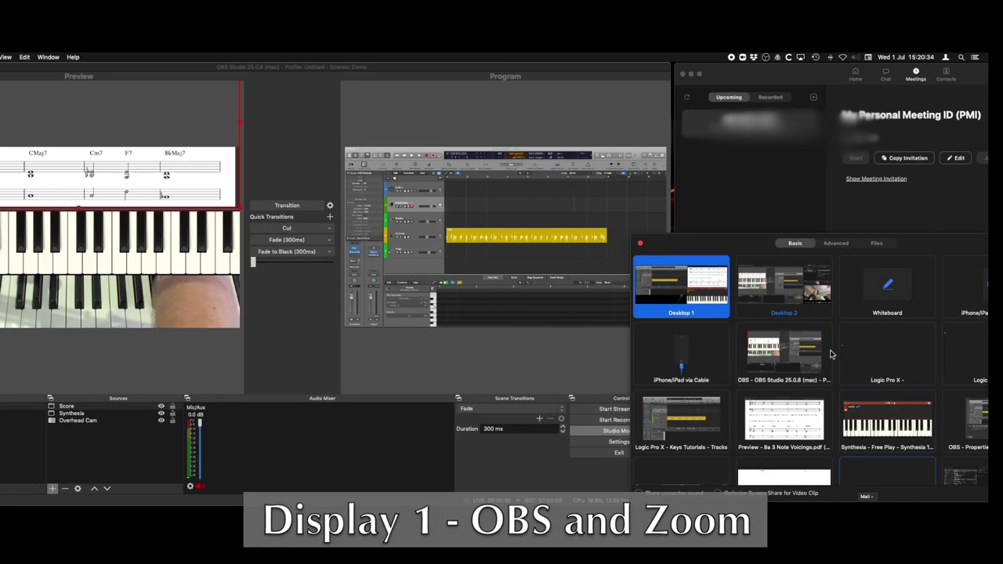
left_click_drag(719, 243, 646, 174)
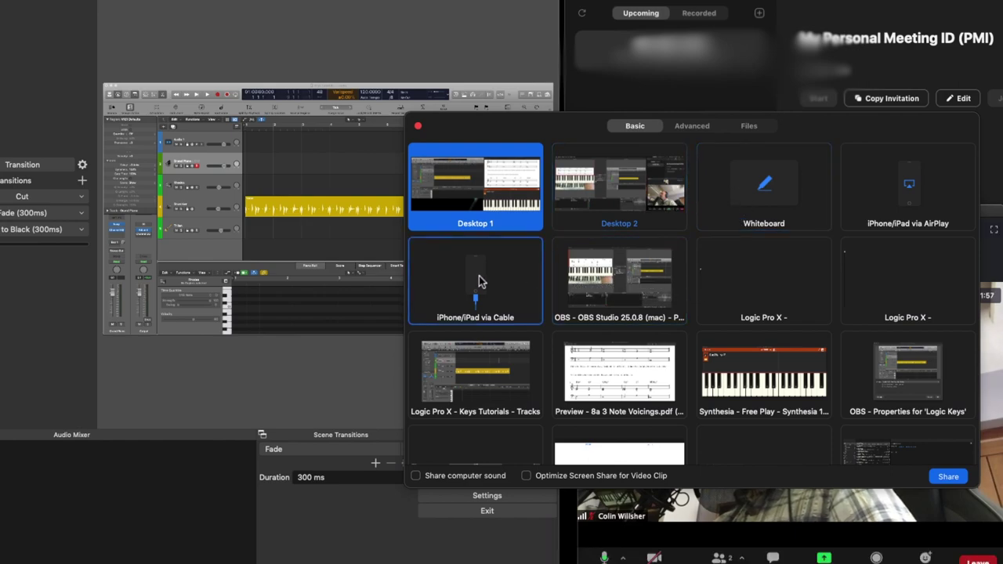
left_click(689, 127)
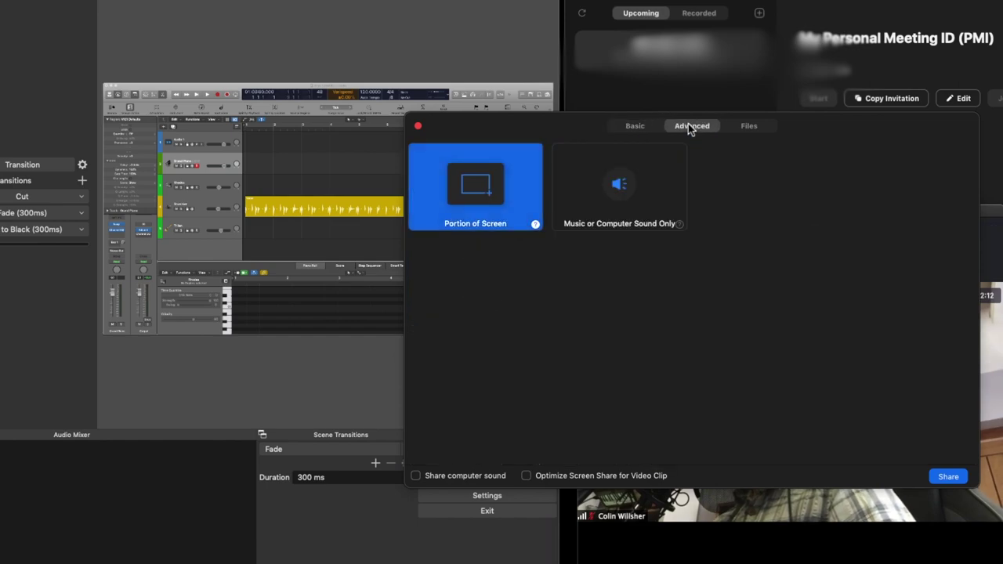
double_click(483, 183)
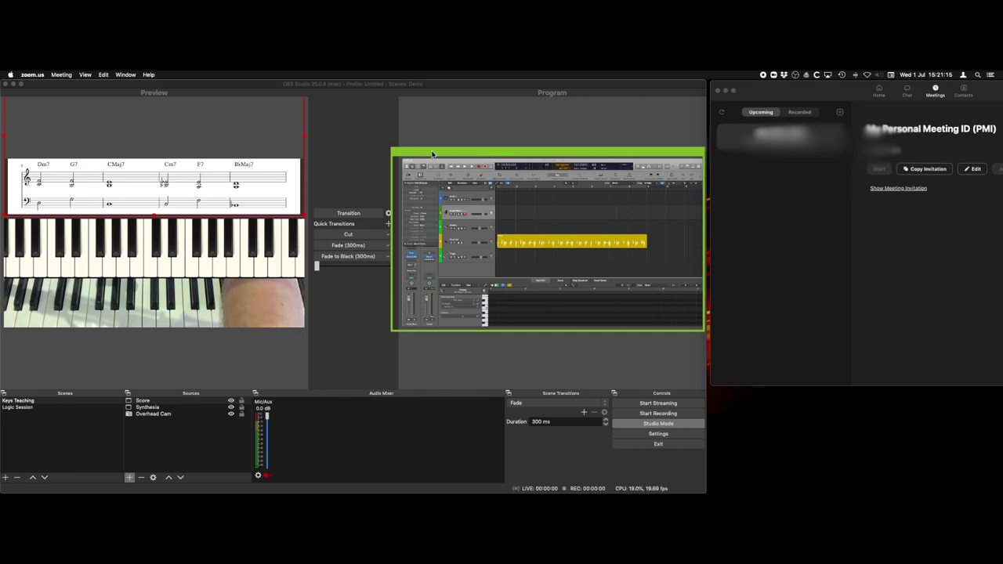
Nudge the Zoom share frame up-left and send the Keys Tutorial scene live in OBS.
left_click_drag(431, 153, 372, 136)
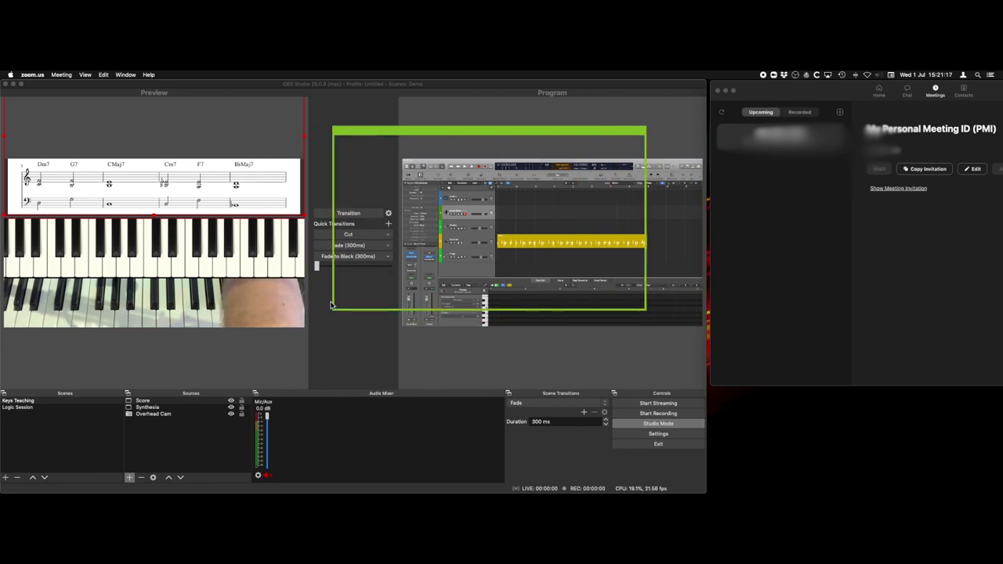
left_click(316, 334)
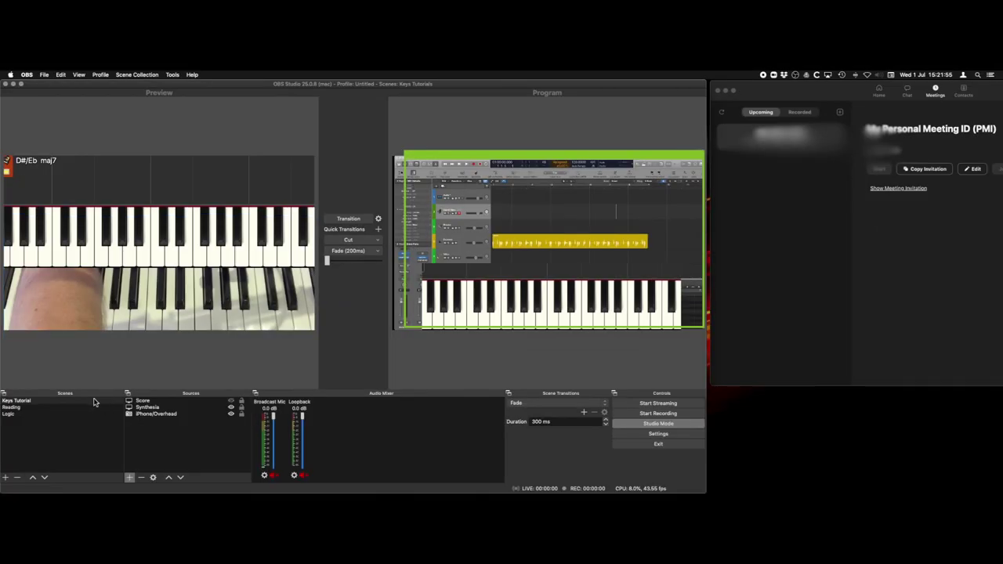
left_click(60, 402)
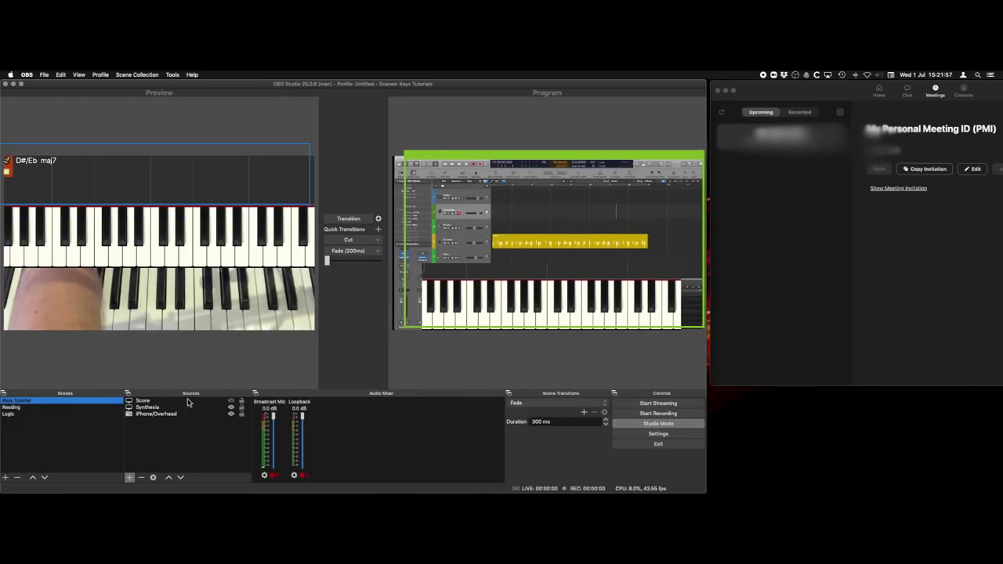
left_click(346, 220)
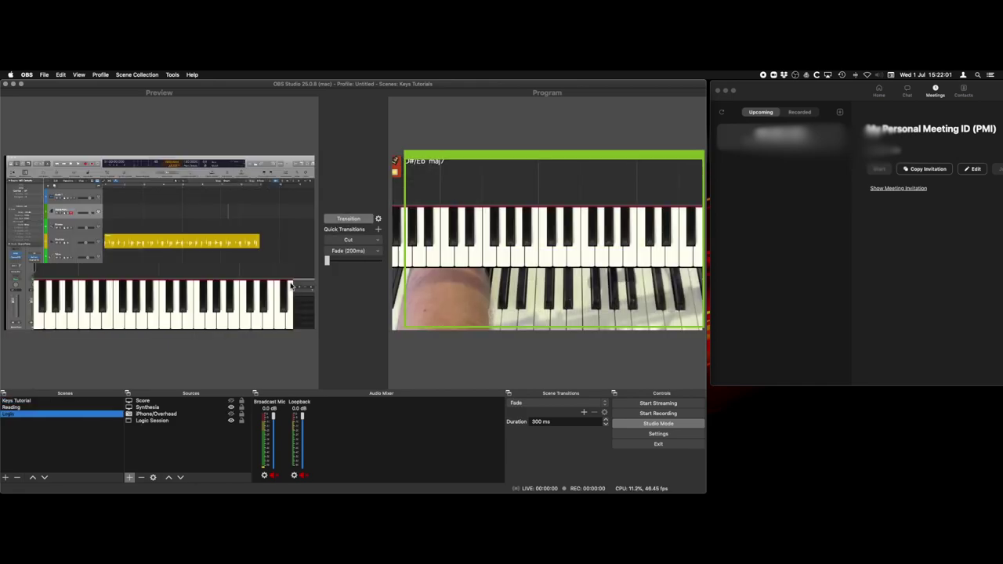
Show the score in the Logic scene and cycle Logic and Reading scenes through Program.
left_click(231, 400)
left_click(348, 219)
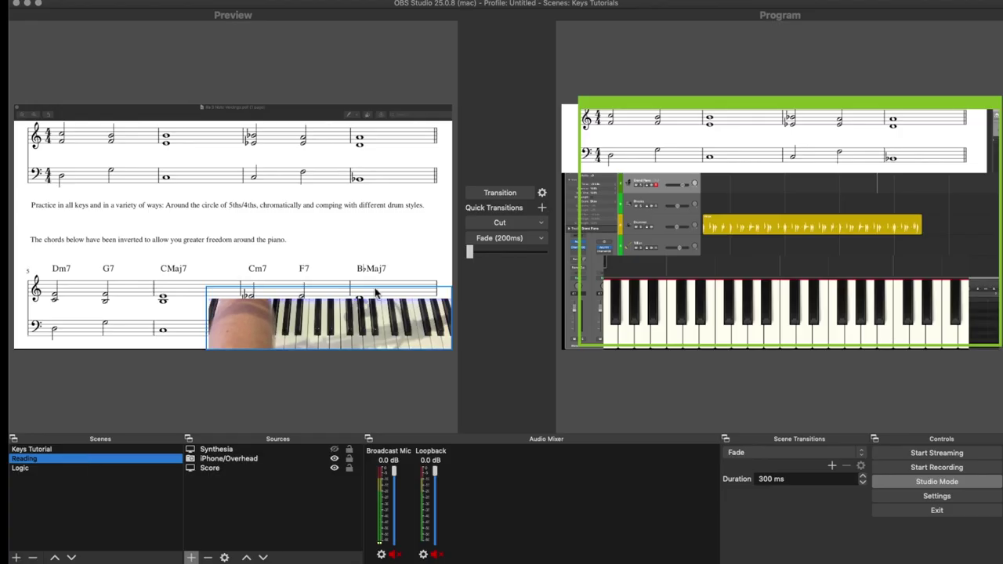
left_click(500, 194)
left_click(133, 468)
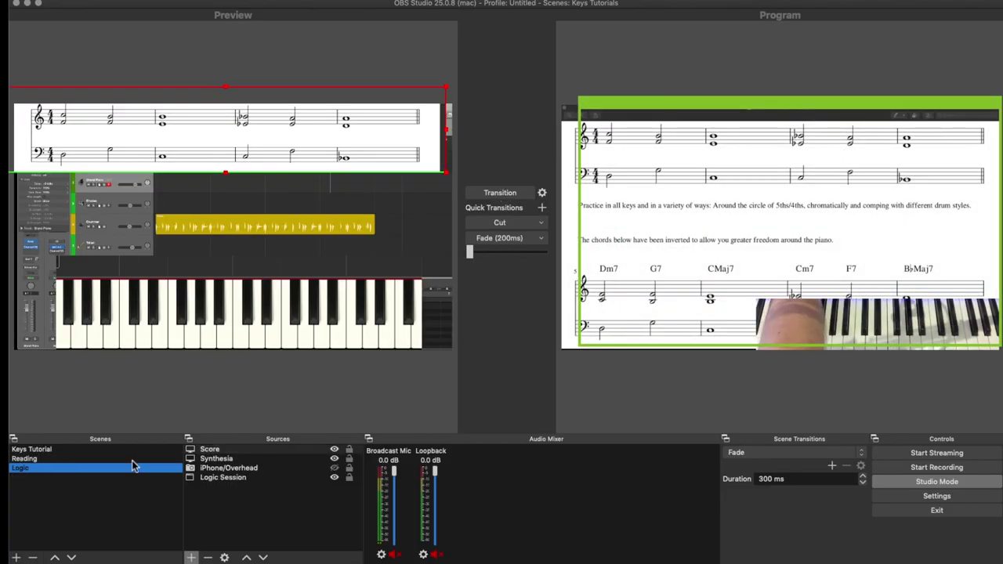
left_click(490, 196)
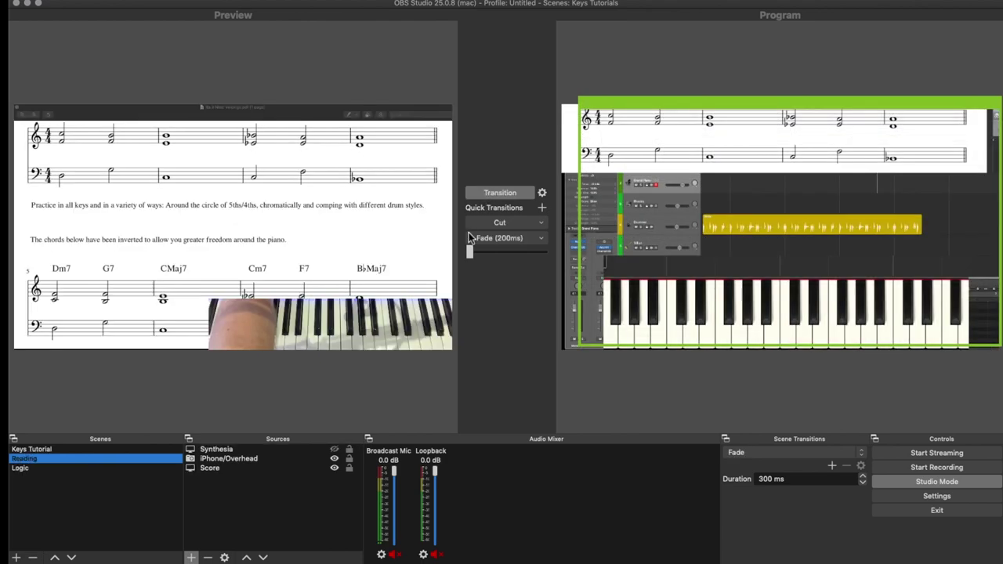
Hide the Synthesia keyboard in the Logic scene and send the overhead-camera view live.
key("Down")
left_click(332, 450)
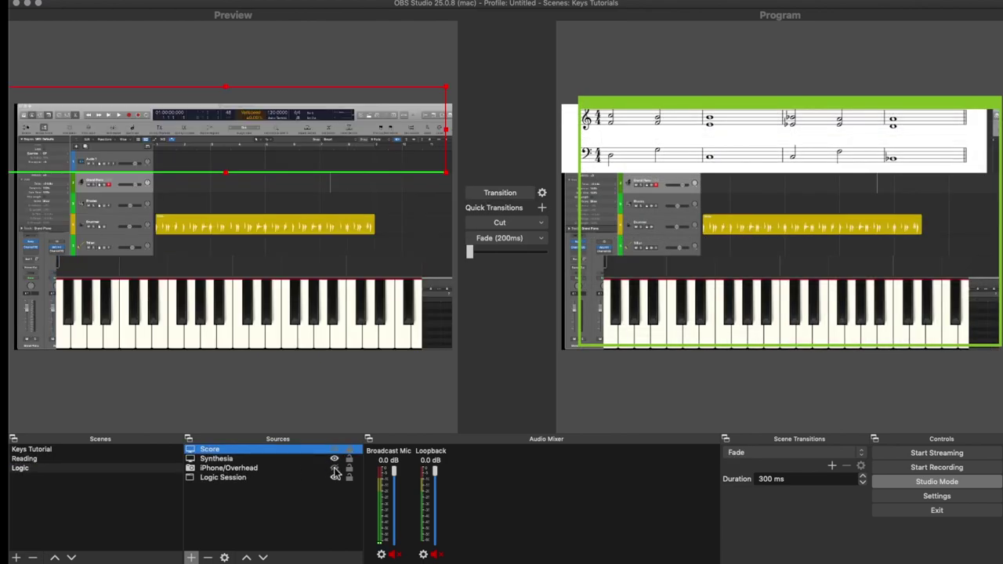
left_click(335, 461)
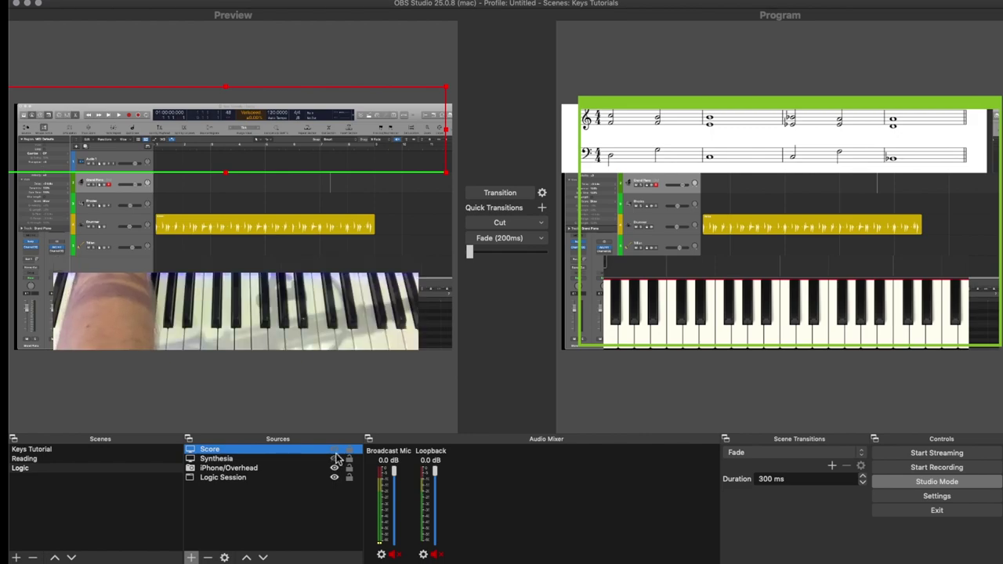
left_click(486, 194)
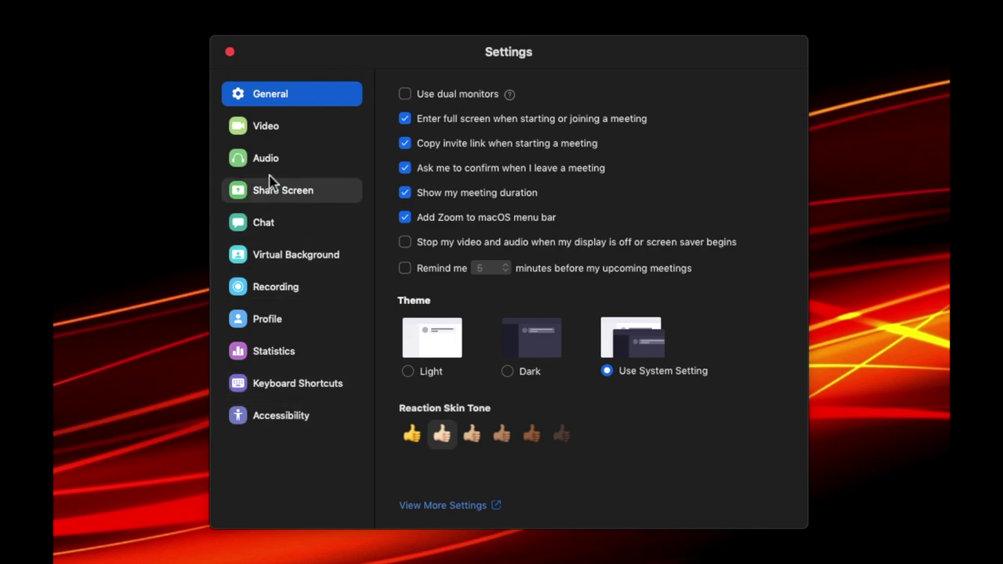
Go to Zoom's Audio settings and open the Advanced audio page.
left_click(293, 159)
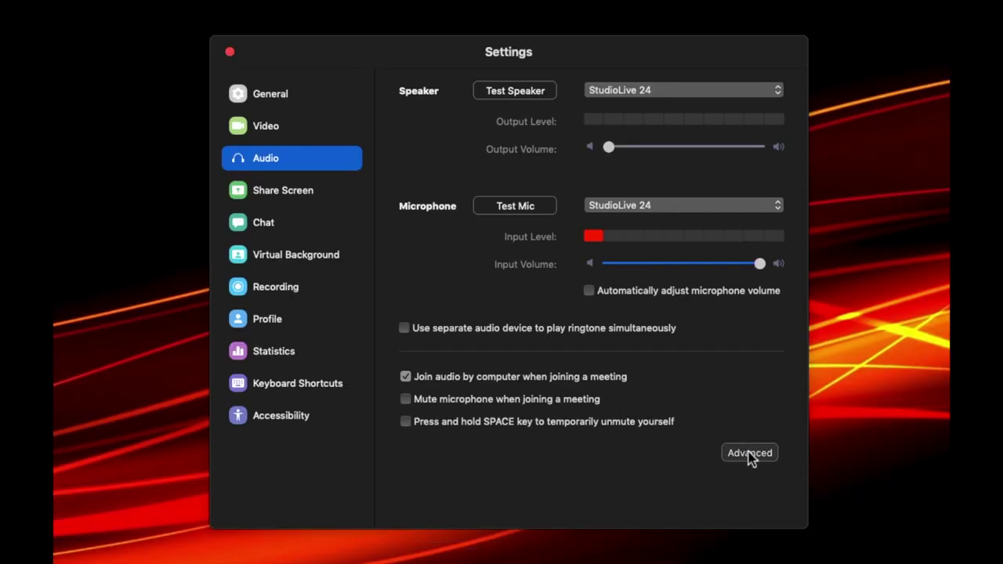
left_click(750, 454)
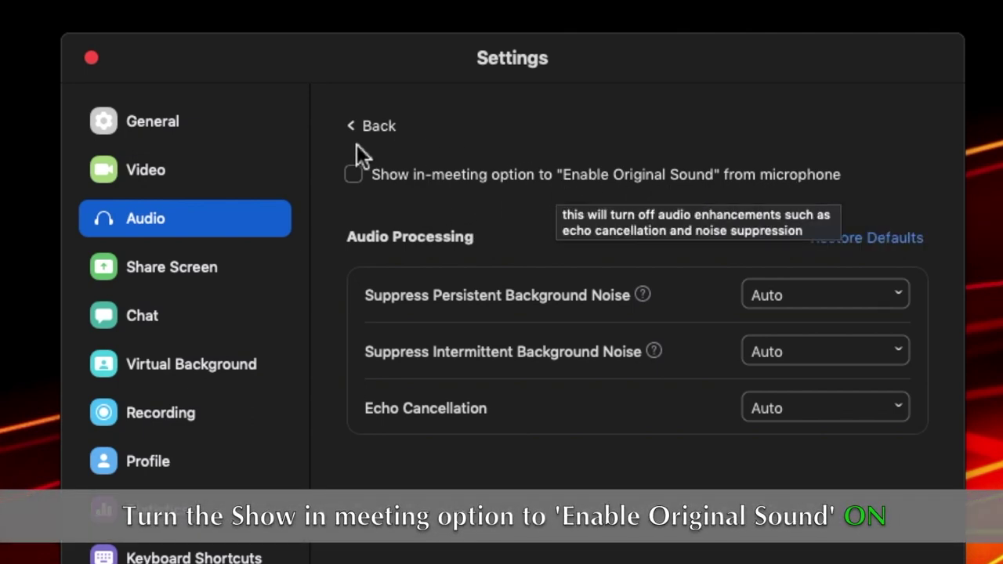
Enable the in-meeting Original Sound option and set persistent and intermittent noise suppression to Disable.
left_click(354, 174)
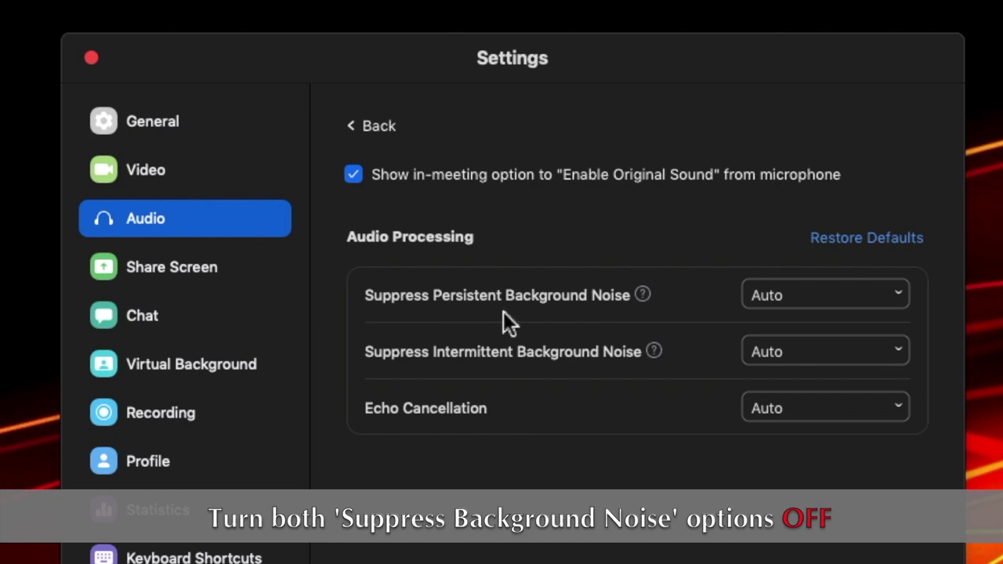
left_click(827, 299)
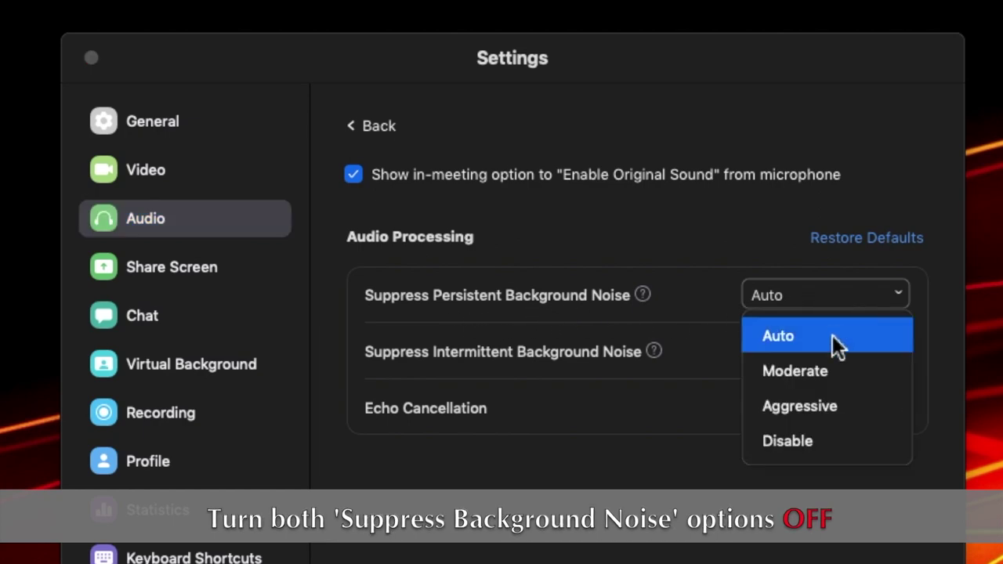
left_click(828, 440)
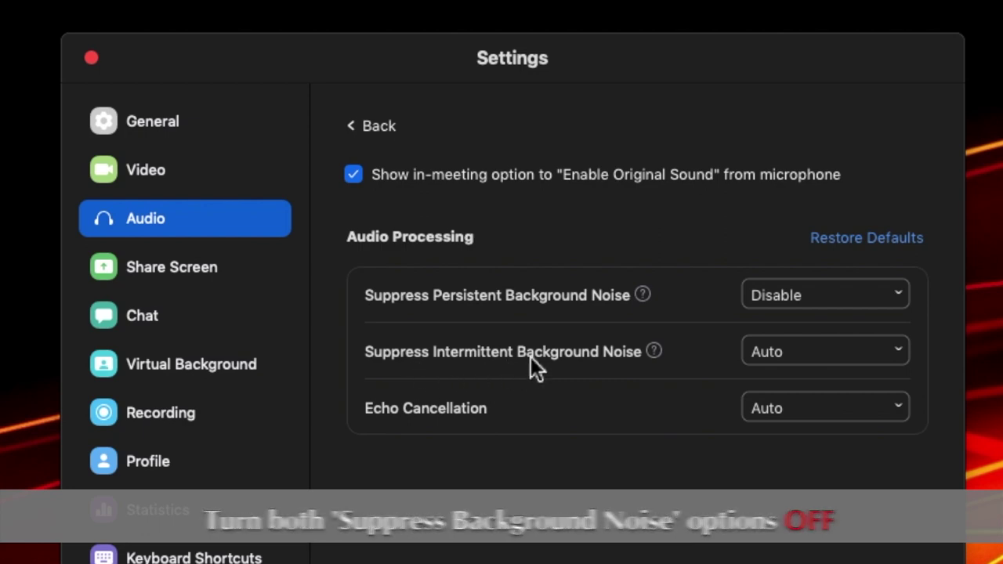
left_click(804, 352)
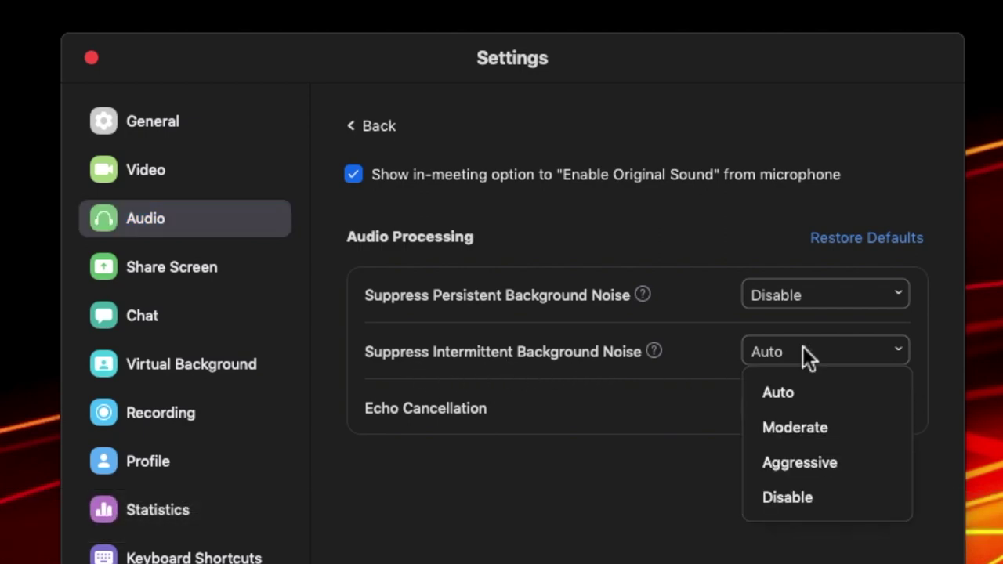
left_click(812, 497)
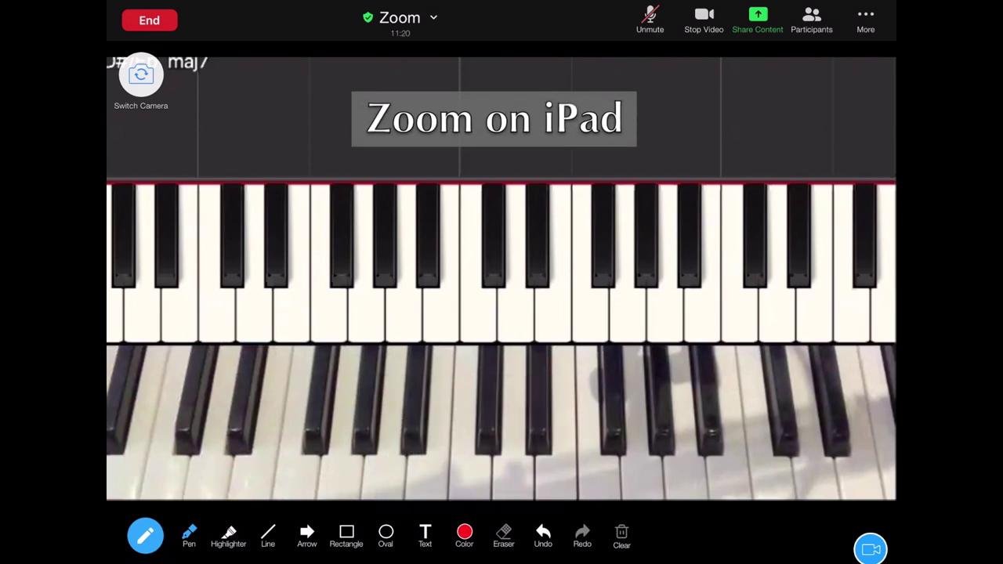
Place red pen dots on four keys of the shared piano keyboard.
left_click(480, 316)
left_click(540, 260)
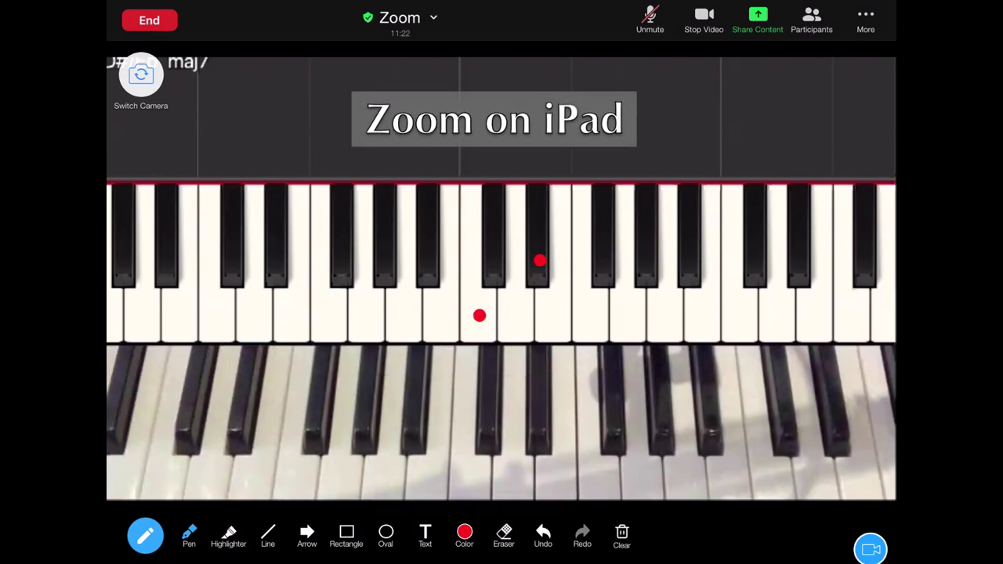
left_click(630, 315)
left_click(689, 252)
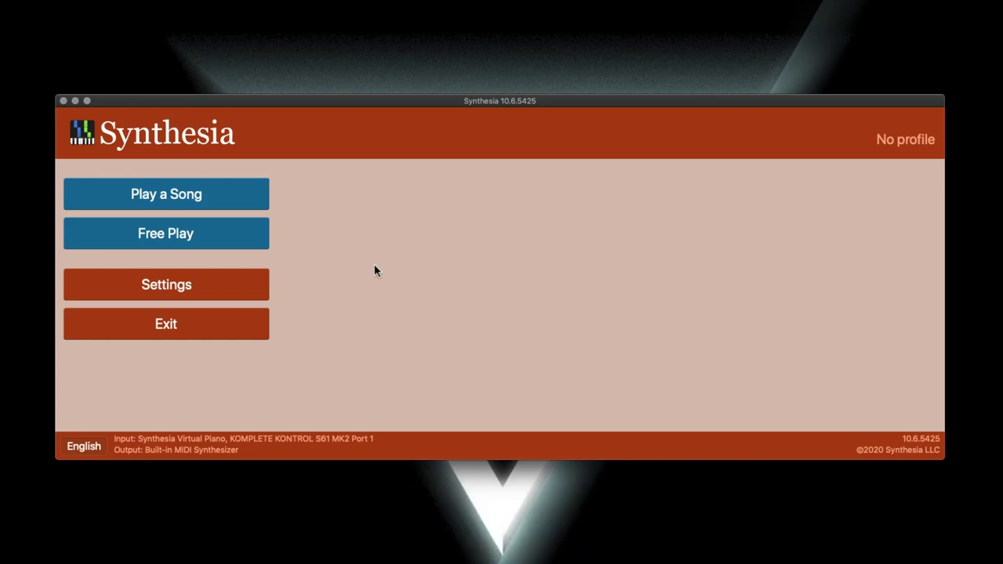
Launch Synthesia's Free Play mode to show the keyboard and played chord names.
left_click(242, 246)
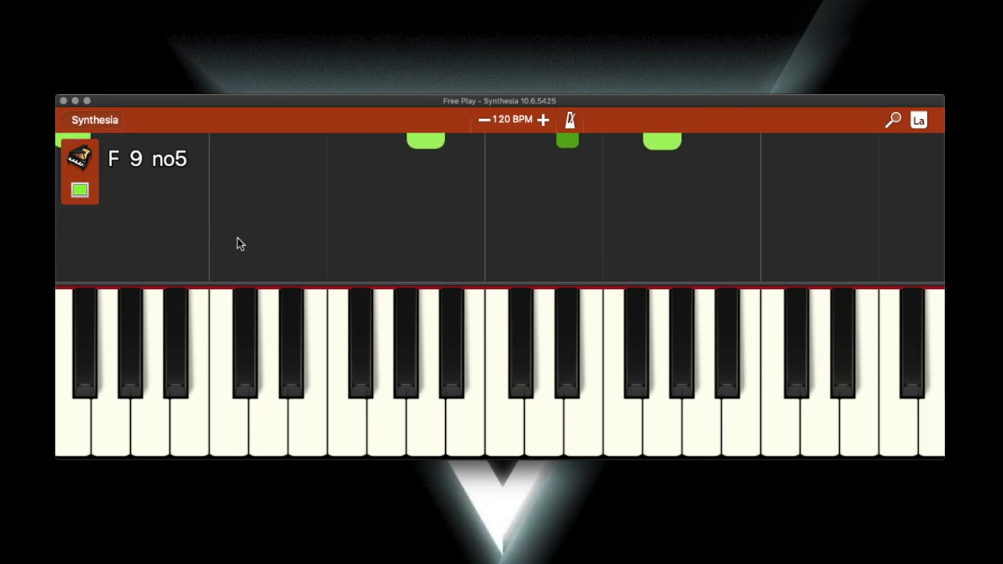
Return to the main menu and review the Built-in MIDI Synthesizer's settings.
left_click(95, 122)
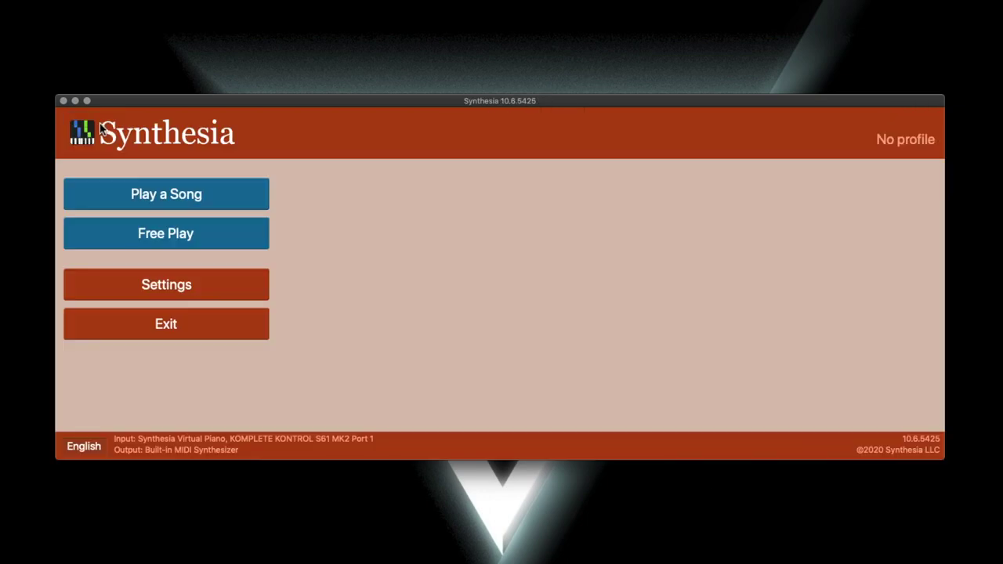
left_click(165, 286)
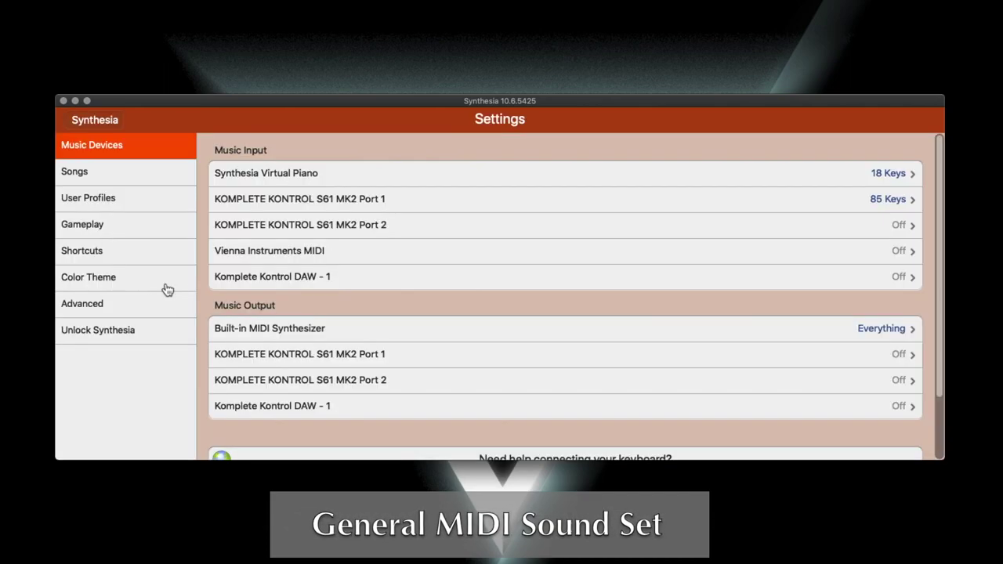
left_click(354, 334)
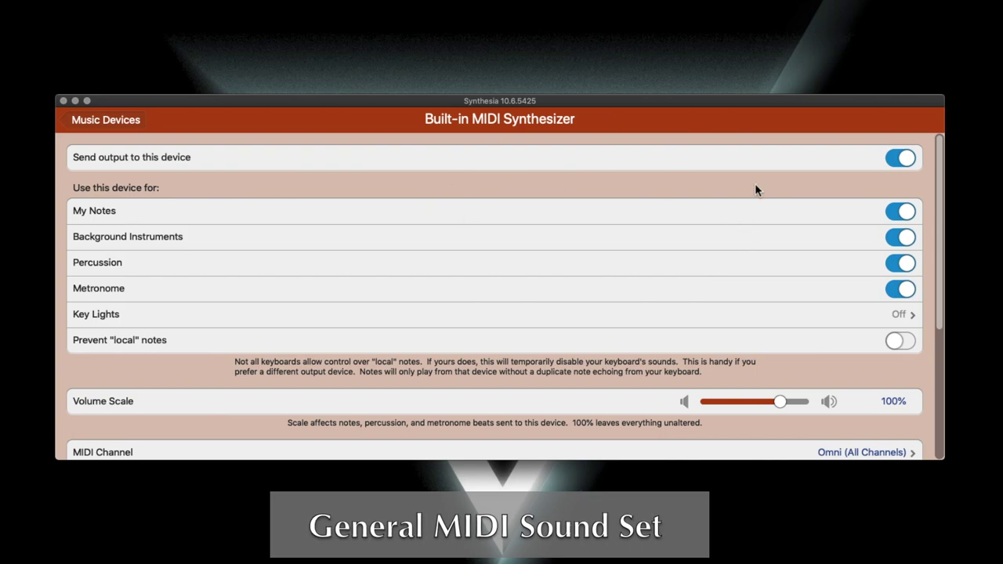
Browse Brass, Synth Lead and Piano instrument categories, then return to the main menu.
left_click(900, 159)
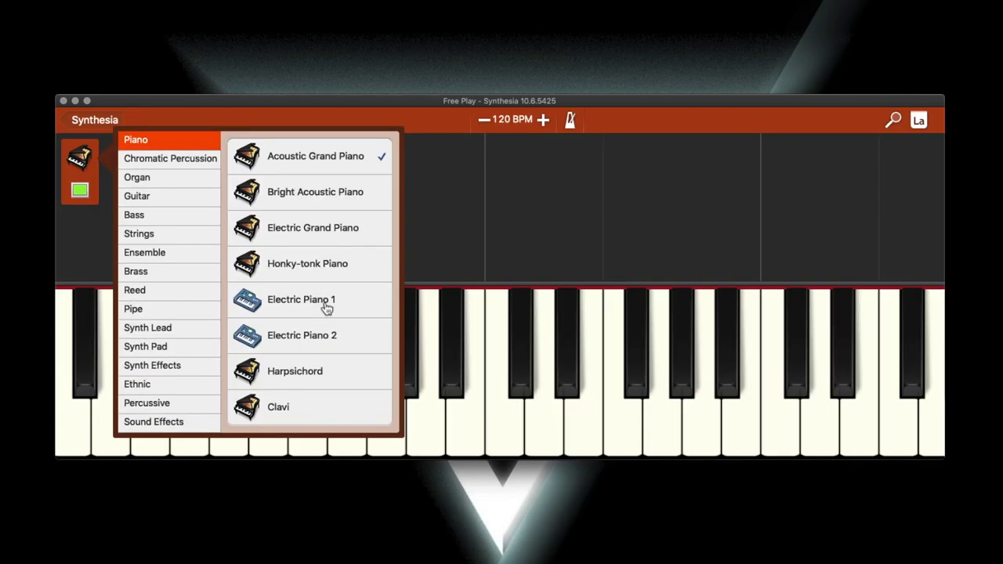
left_click(177, 276)
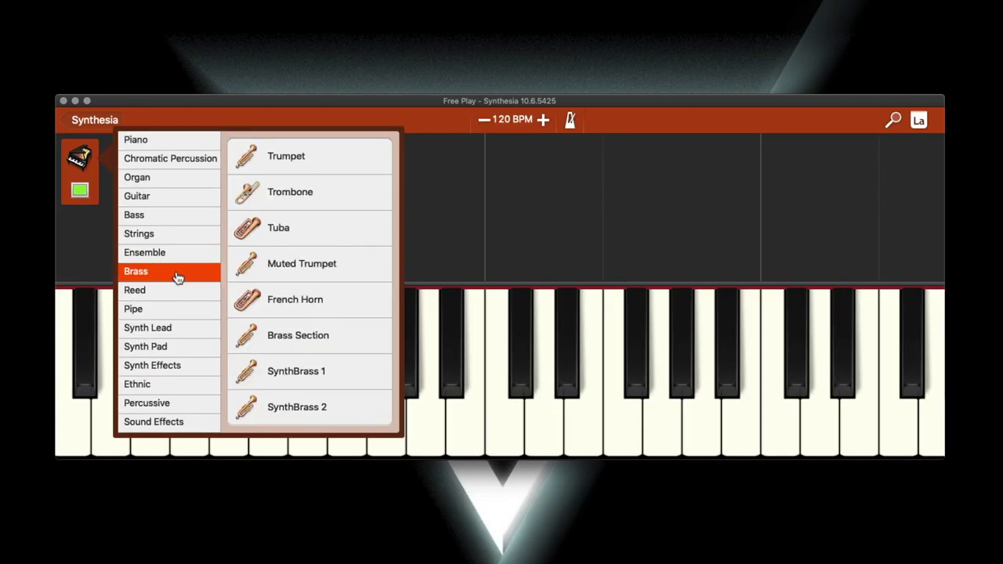
left_click(179, 333)
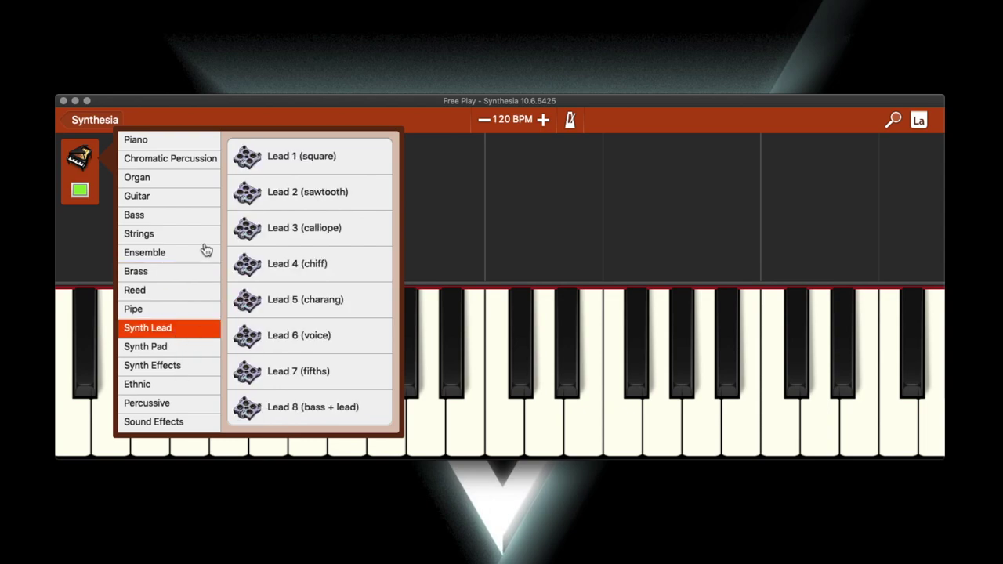
left_click(175, 142)
left_click(508, 206)
left_click(98, 123)
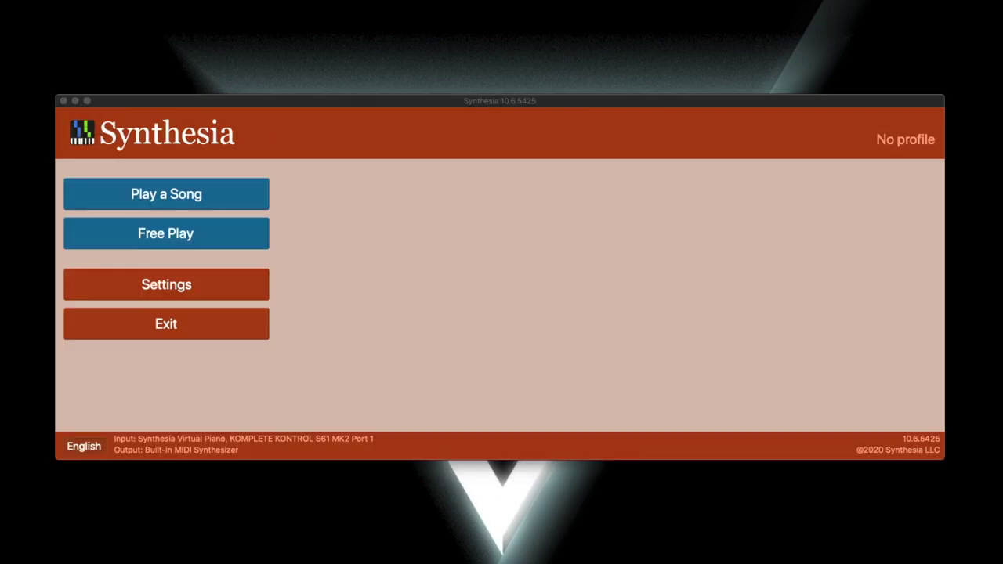
Load Demo MIDI.mid into Synthesia and play it in Watch and Listen Only mode.
left_click_drag(593, 264, 462, 268)
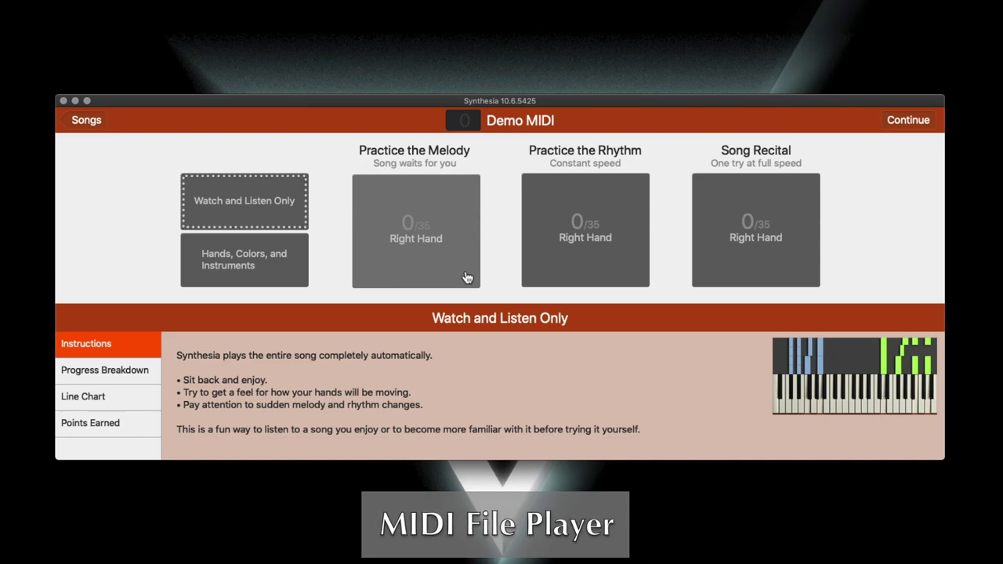
left_click(239, 205)
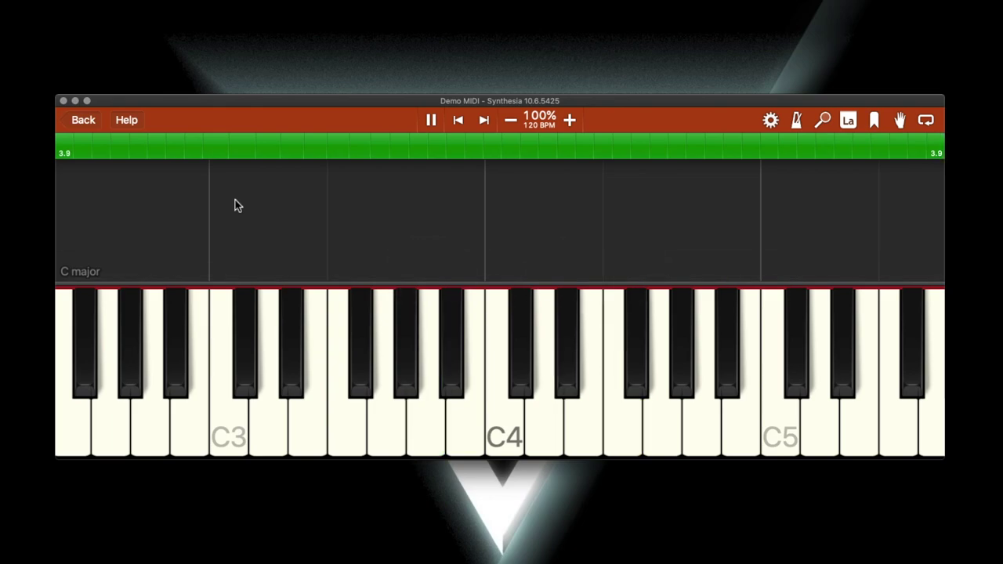
left_click(83, 121)
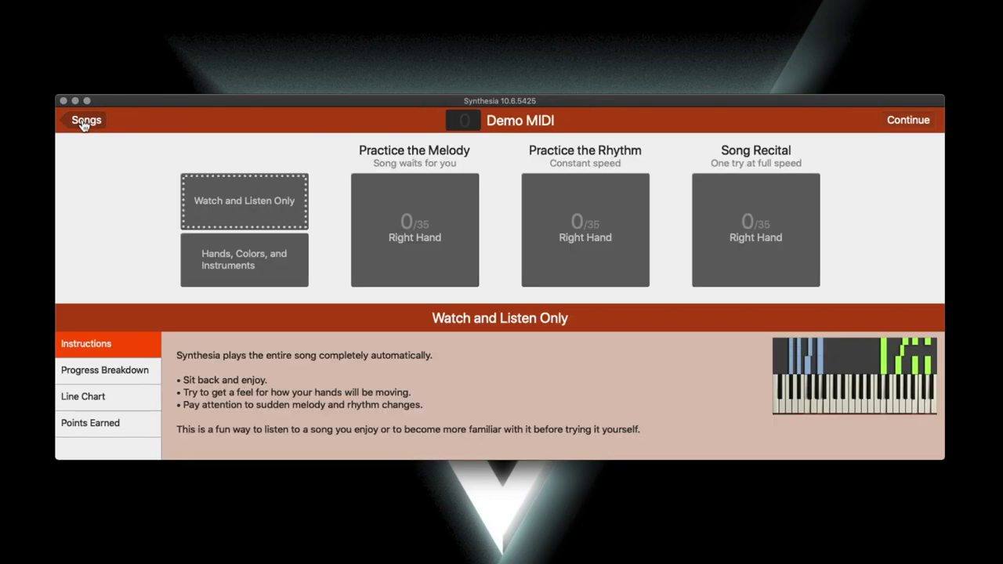
Return to the song library and scroll to the top, showing Easiest through Scale Exercises.
left_click(83, 122)
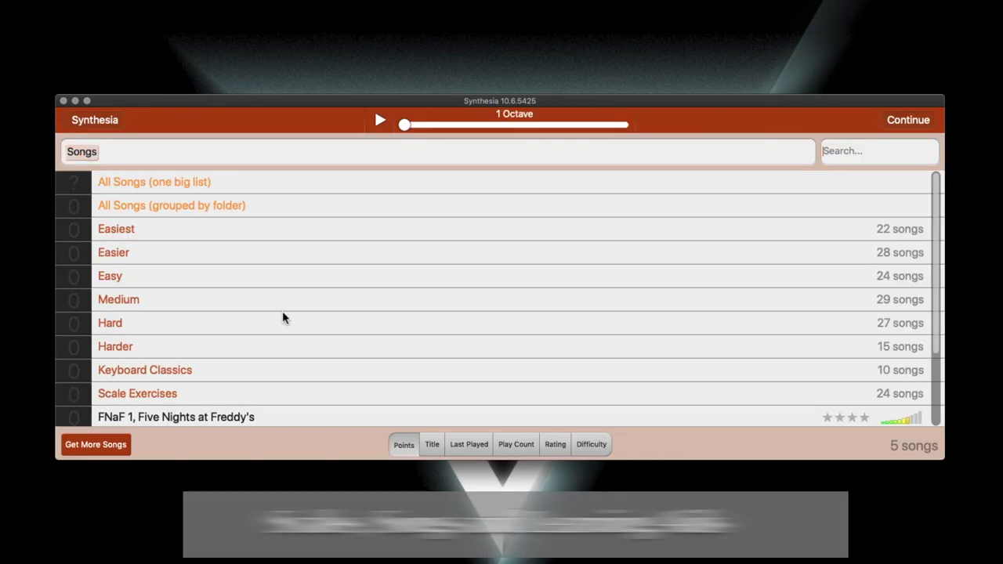
scroll(283, 314, "down", 2)
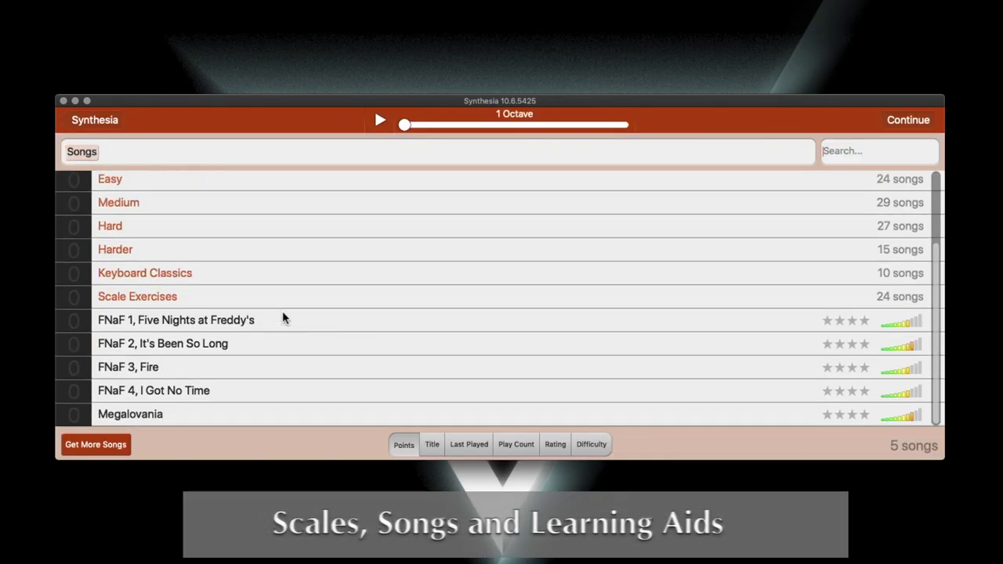
scroll(282, 318, "up", 1)
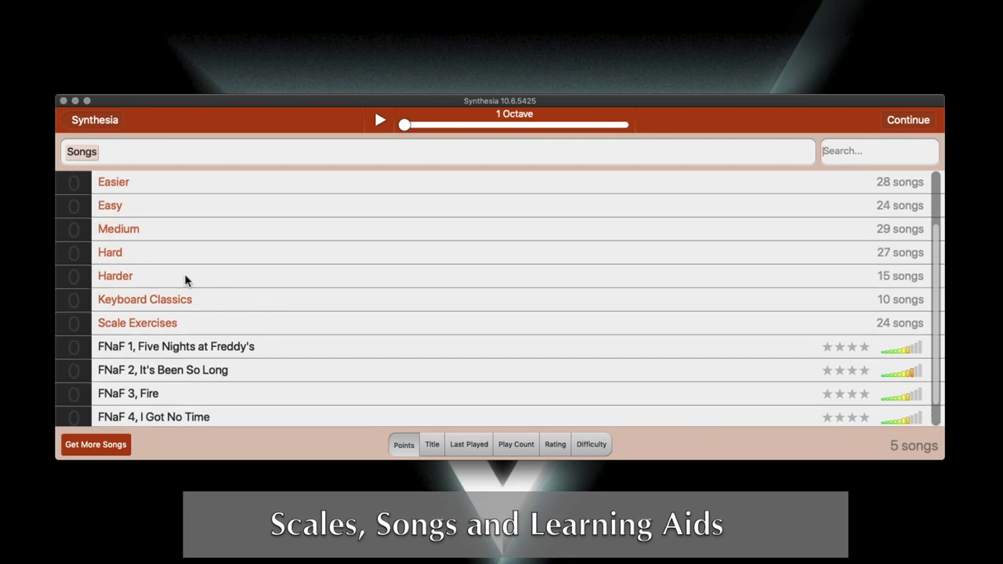
scroll(154, 258, "up", 2)
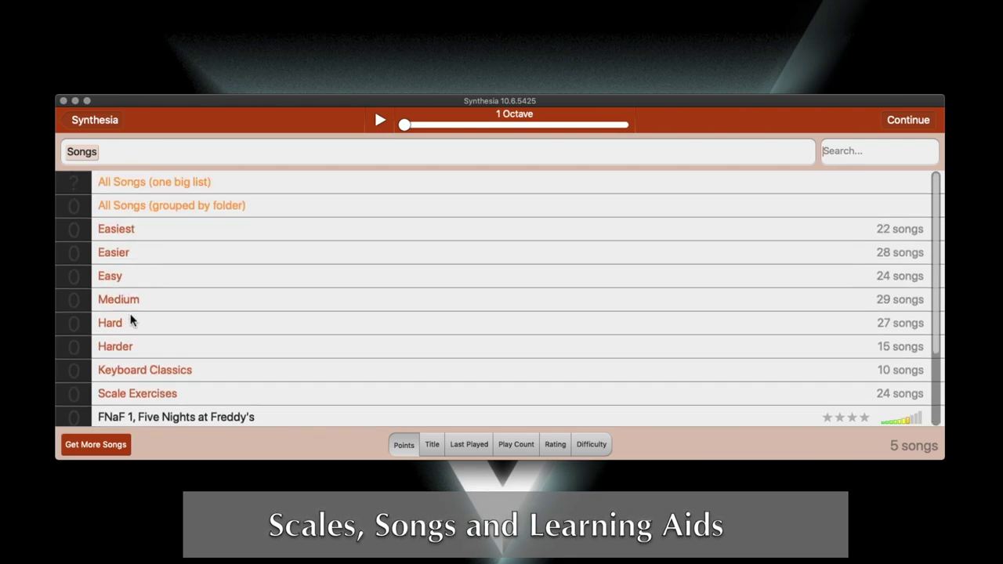
Open Free Play and display the keyboard with all 88 keys.
left_click(108, 123)
left_click(169, 239)
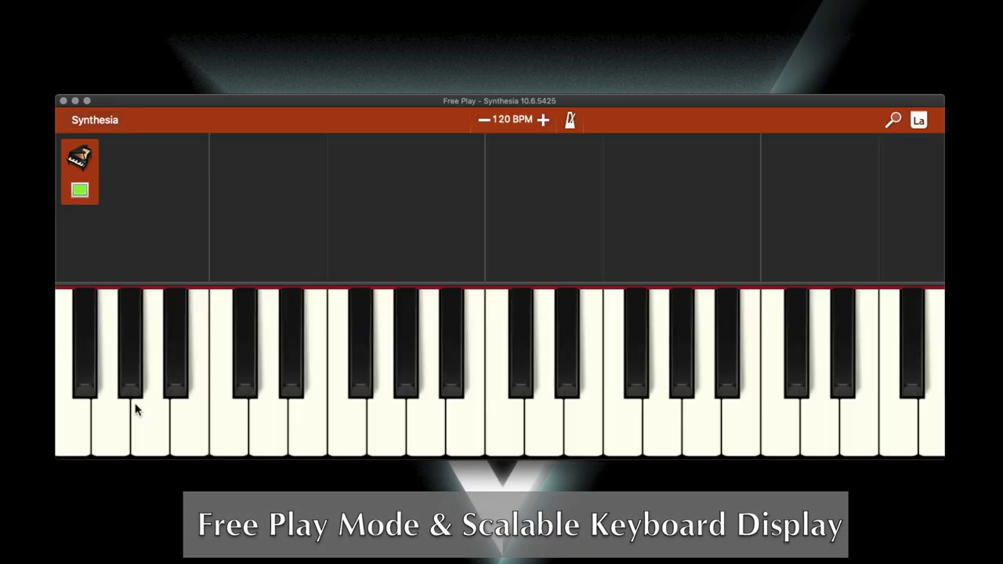
left_click(895, 121)
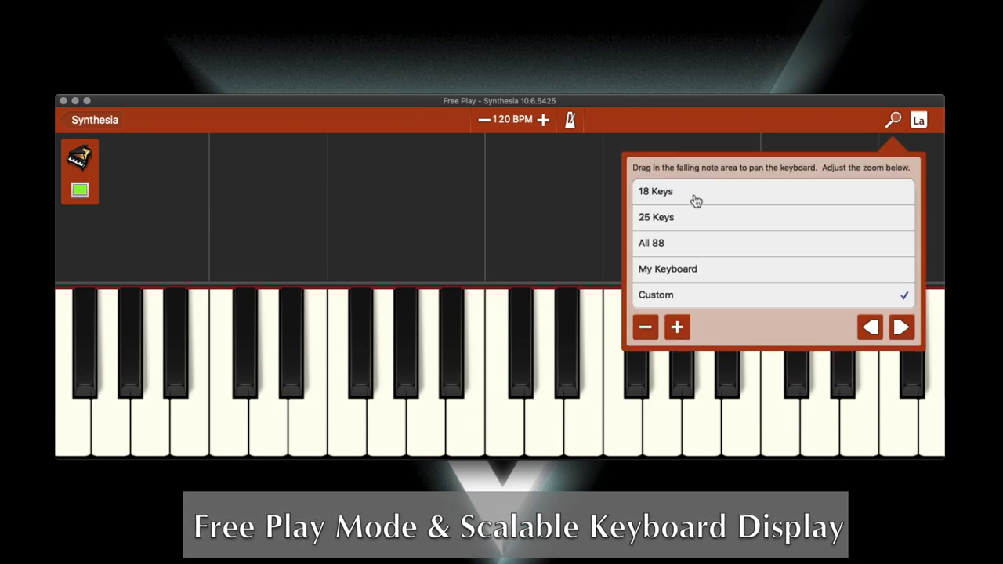
left_click(691, 249)
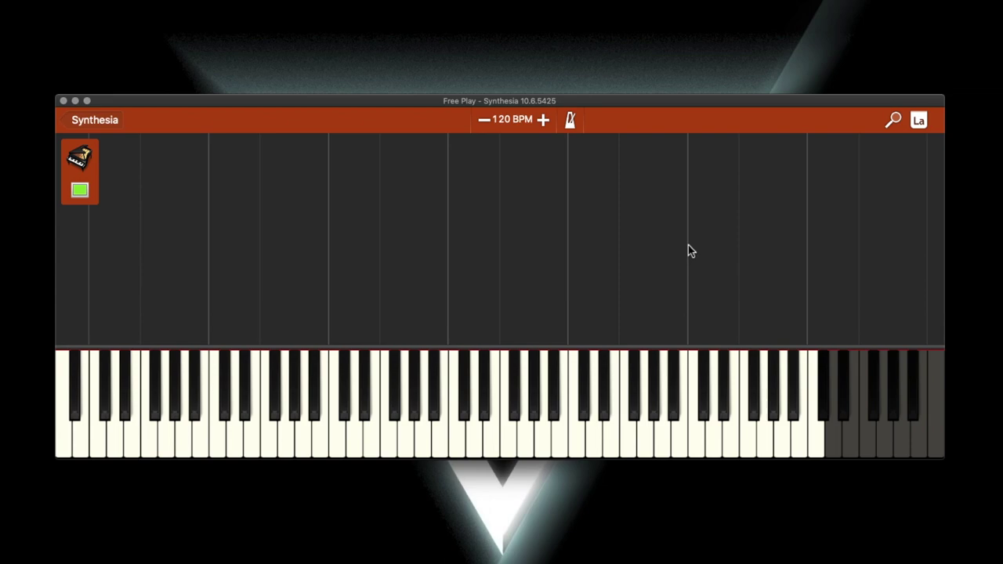
Zoom the keyboard in and back out a step, then set it to Custom size.
left_click(896, 121)
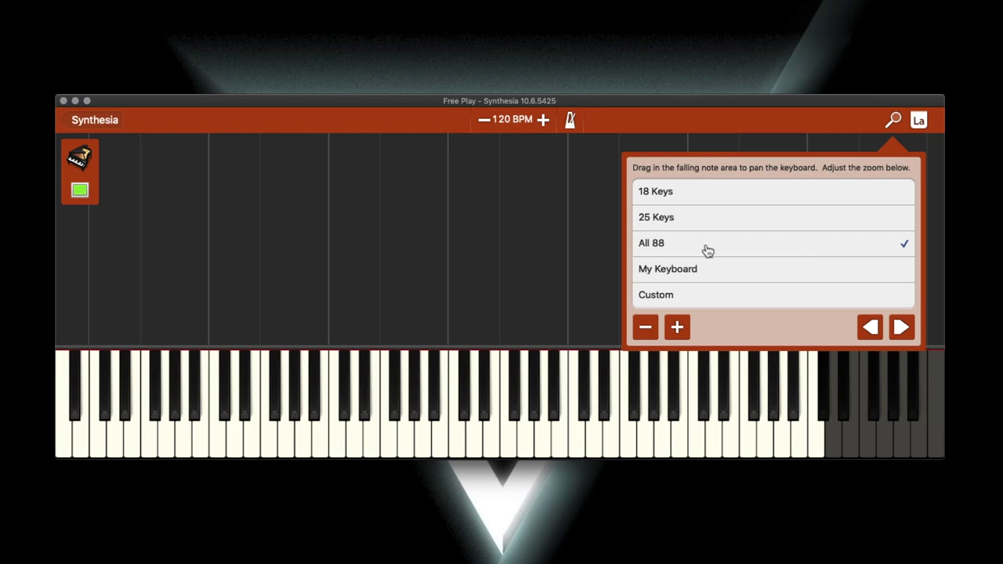
left_click(679, 329)
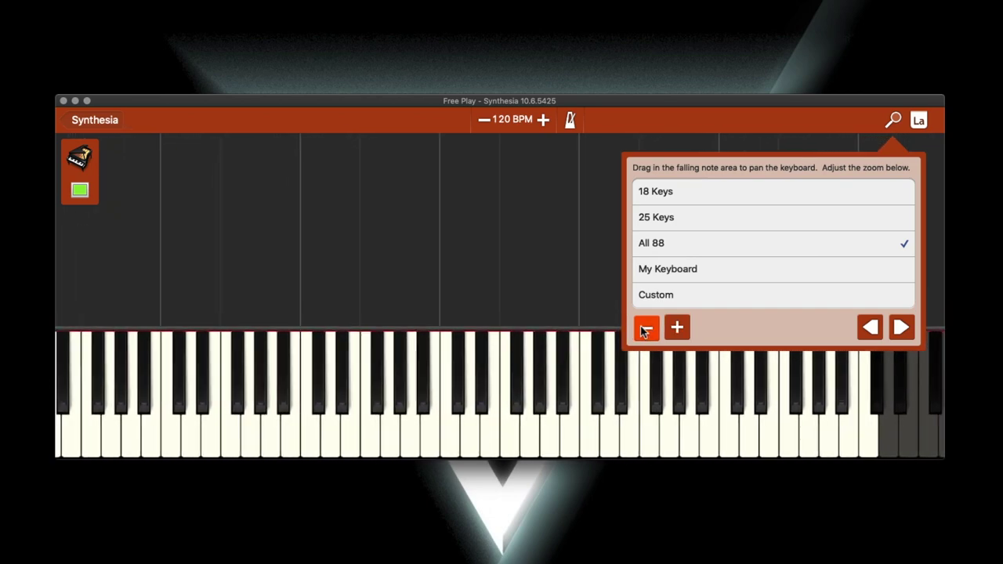
left_click(441, 304)
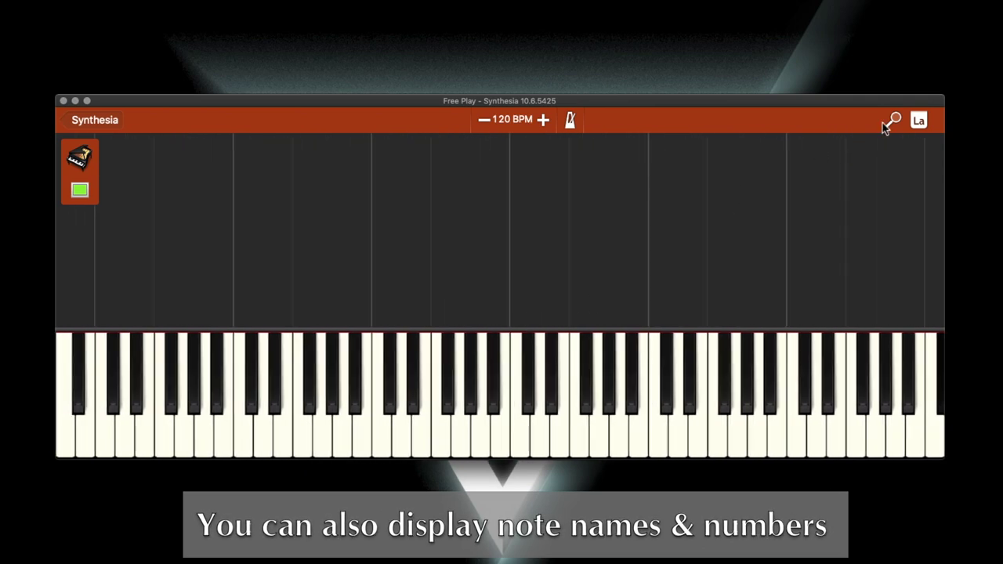
left_click(893, 121)
left_click(703, 295)
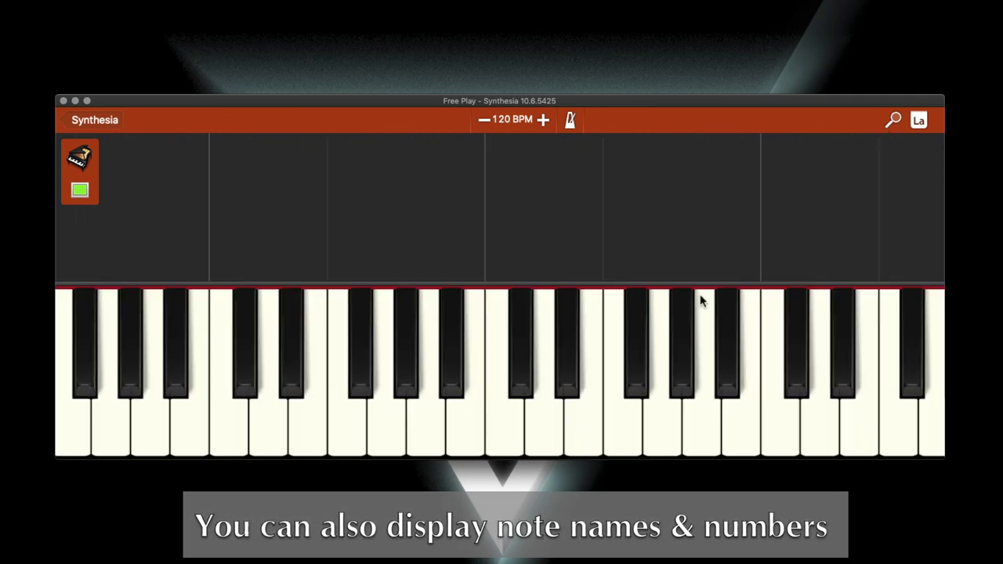